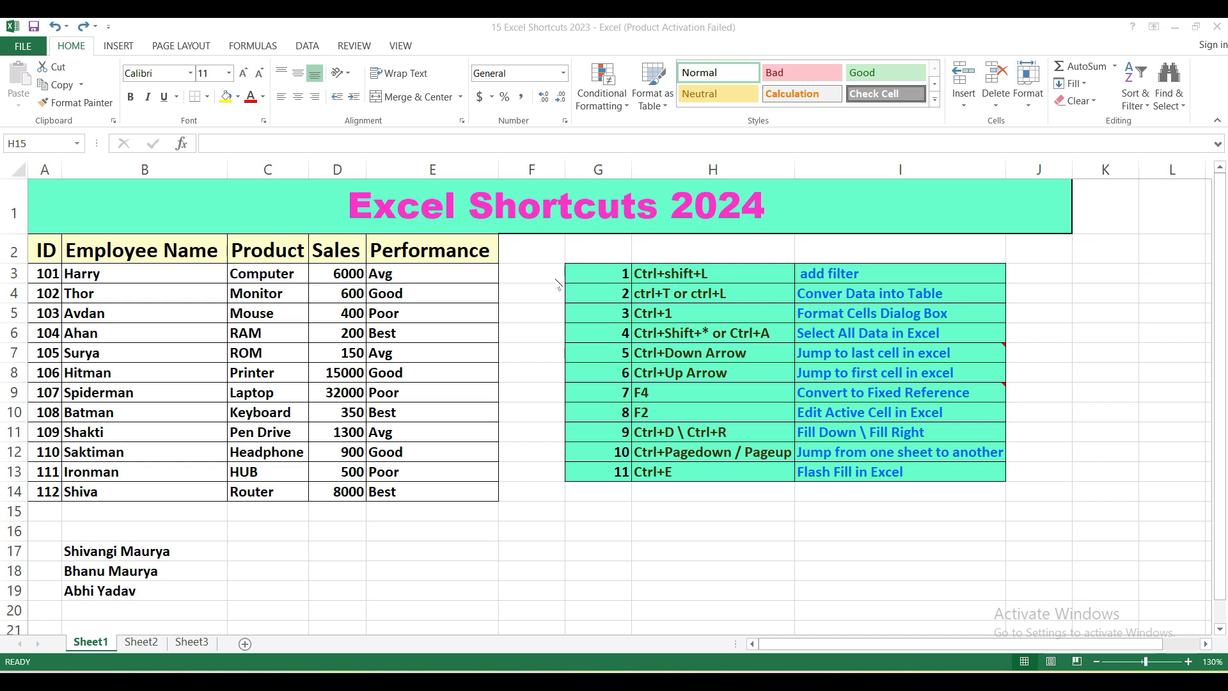
Step: Add filters to the header row A2:E2 and view the Employee Name column's filter options
{"action": "left_click", "coordinate": [39, 250]}
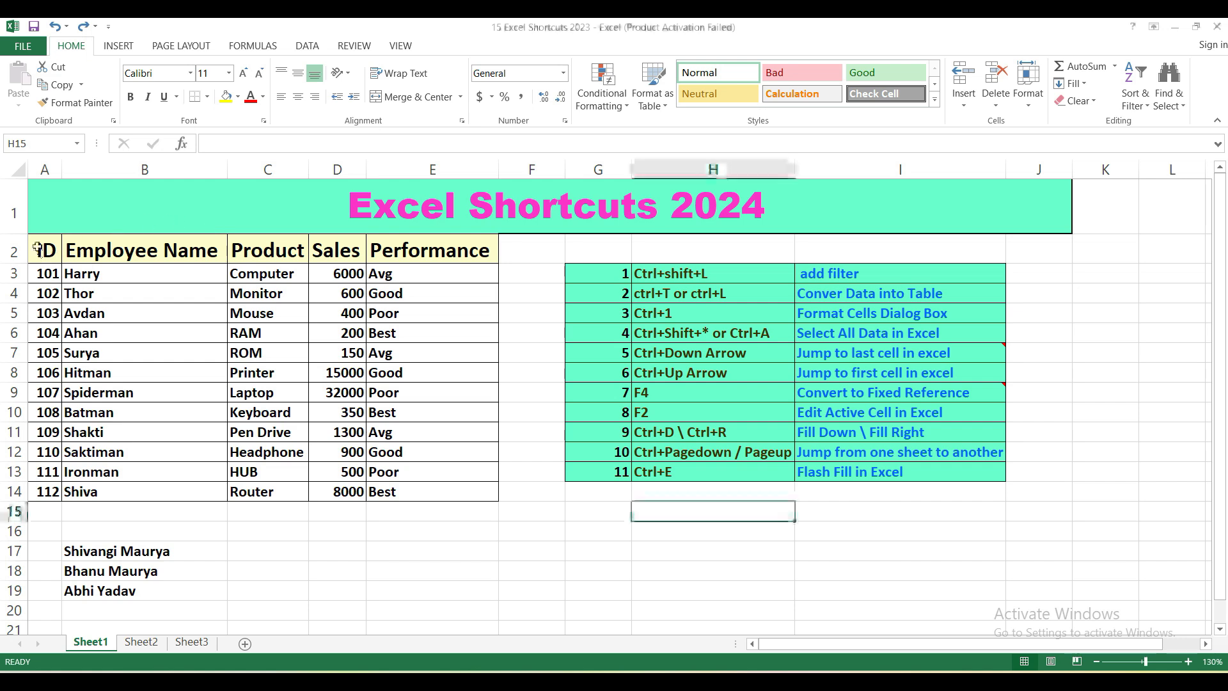
{"action": "left_click", "coordinate": [38, 250]}
{"action": "key", "text": "ctrl+shift+Right"}
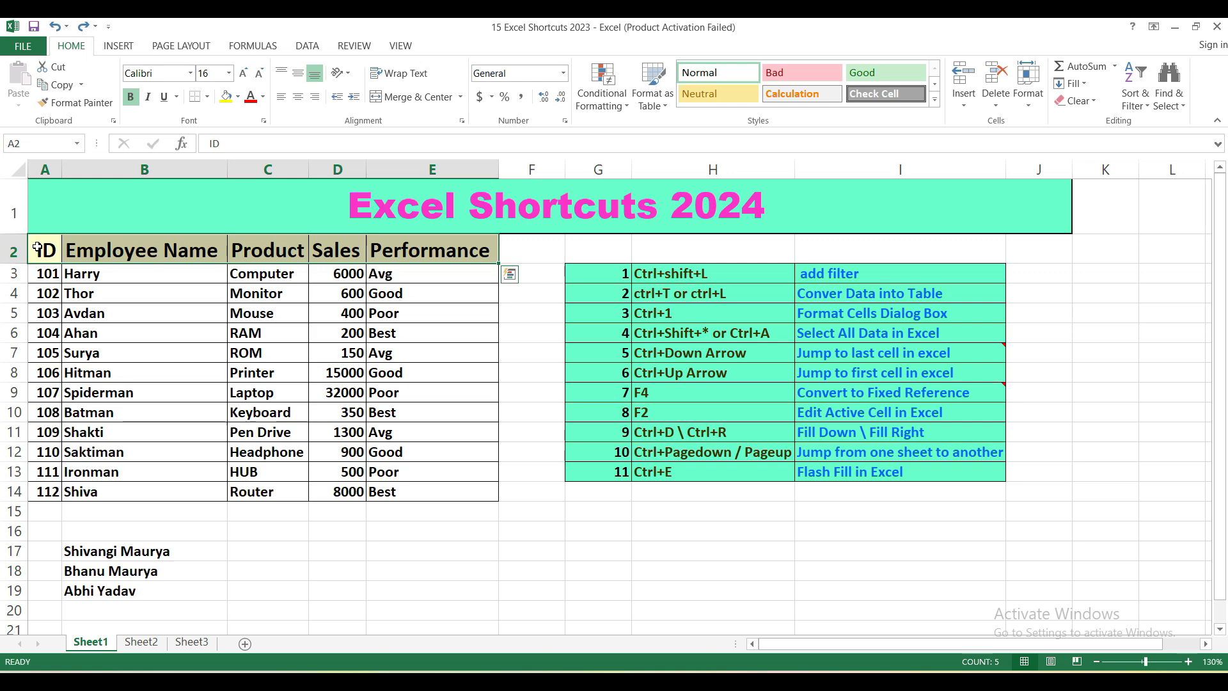
{"action": "key", "text": "ctrl+shift+l"}
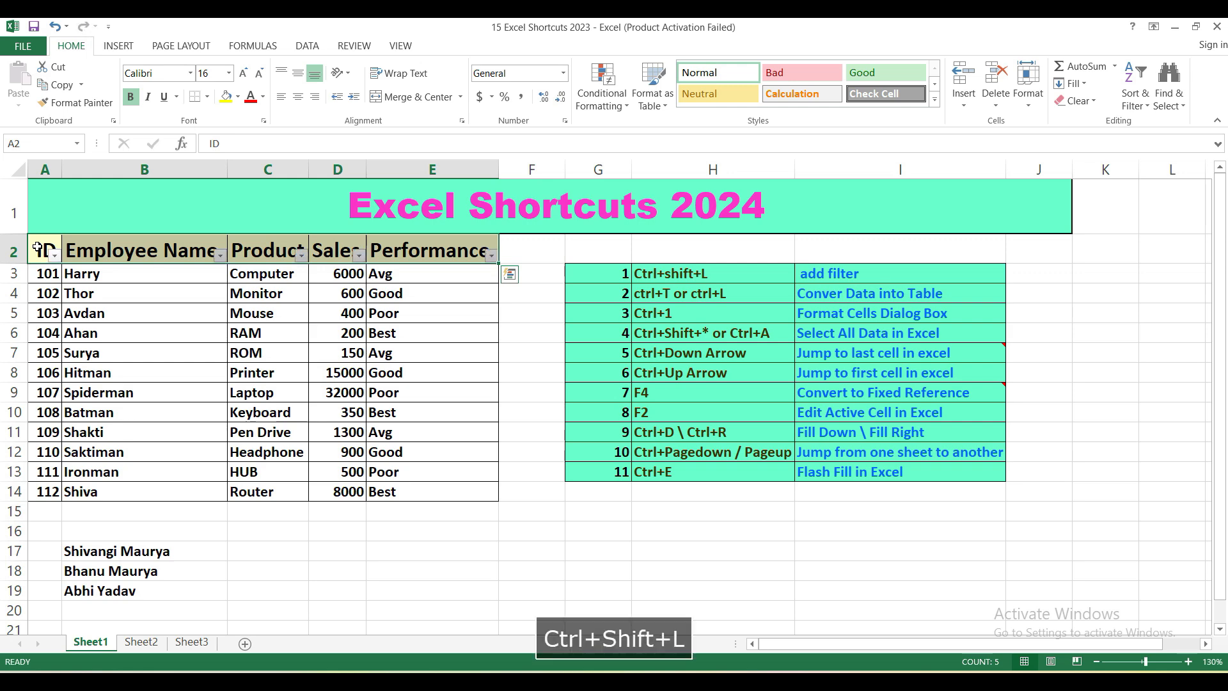
{"action": "left_click", "coordinate": [221, 255]}
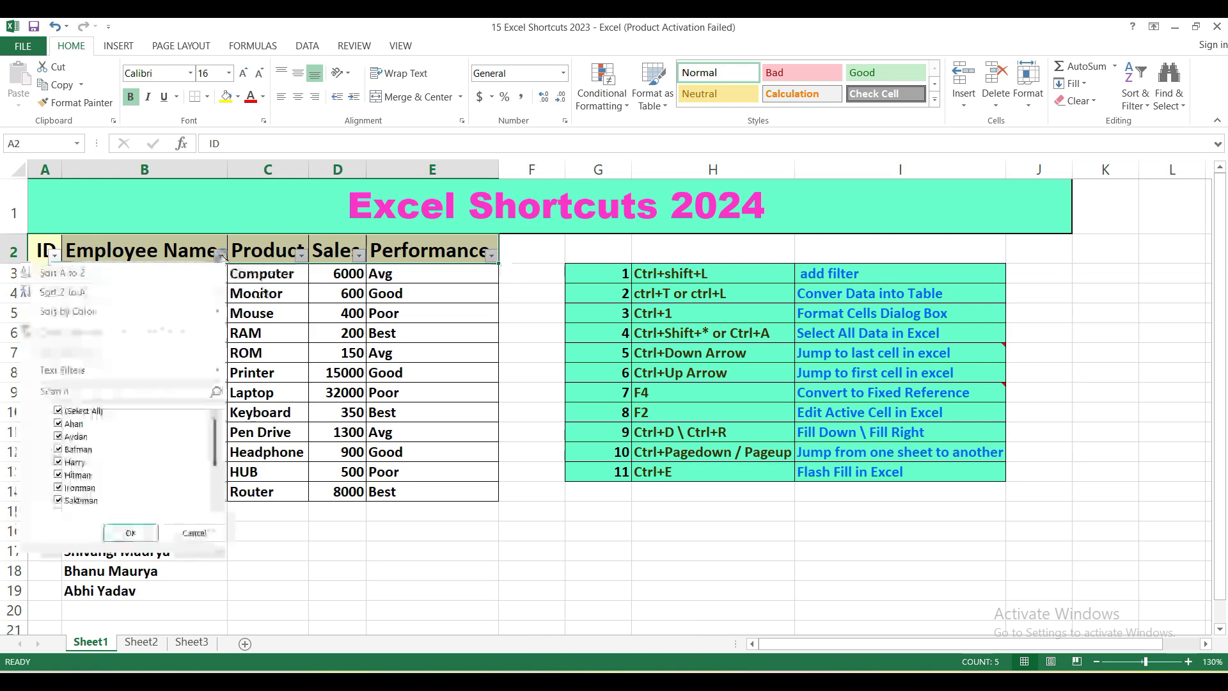
{"action": "left_click", "coordinate": [289, 270]}
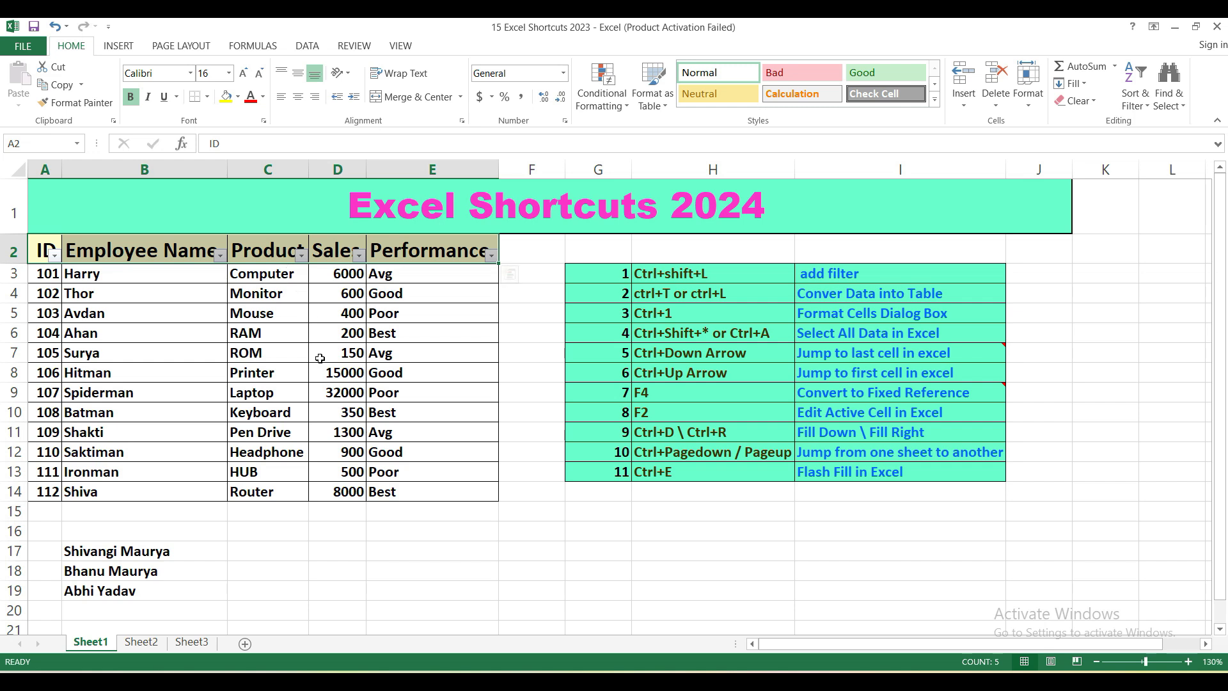
Step: Remove the filters from the header row and view the description of the Filter command
{"action": "key", "text": "ctrl+shift+l"}
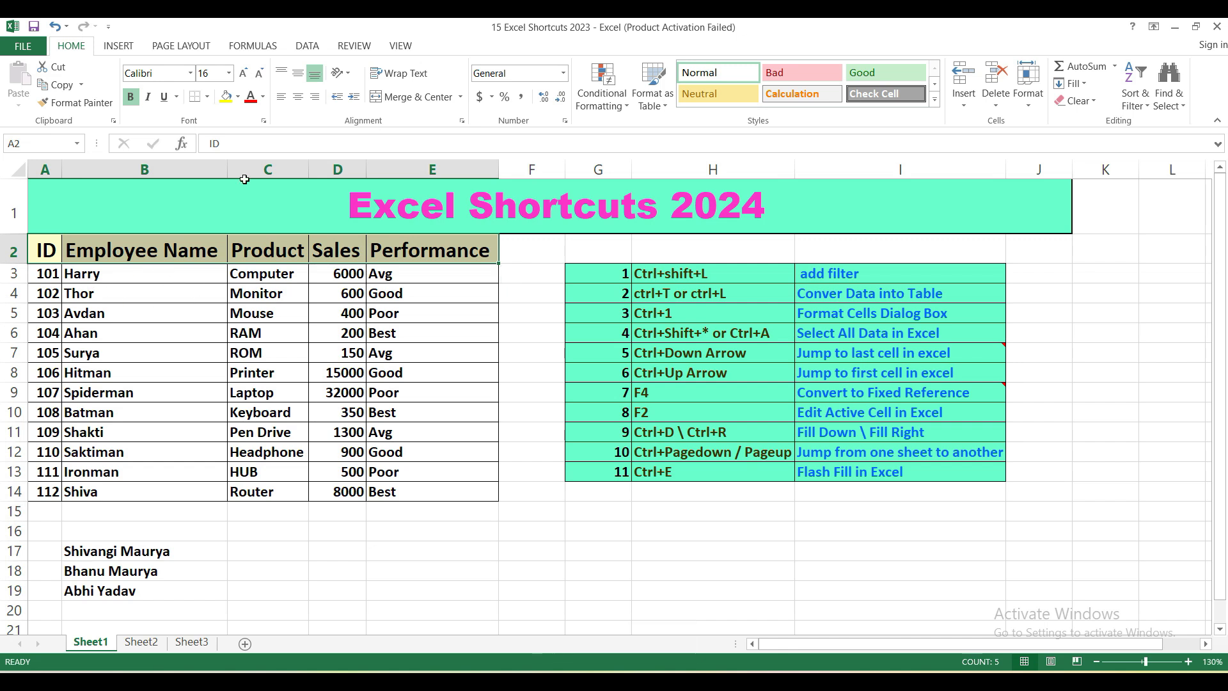
{"action": "left_click", "coordinate": [309, 48]}
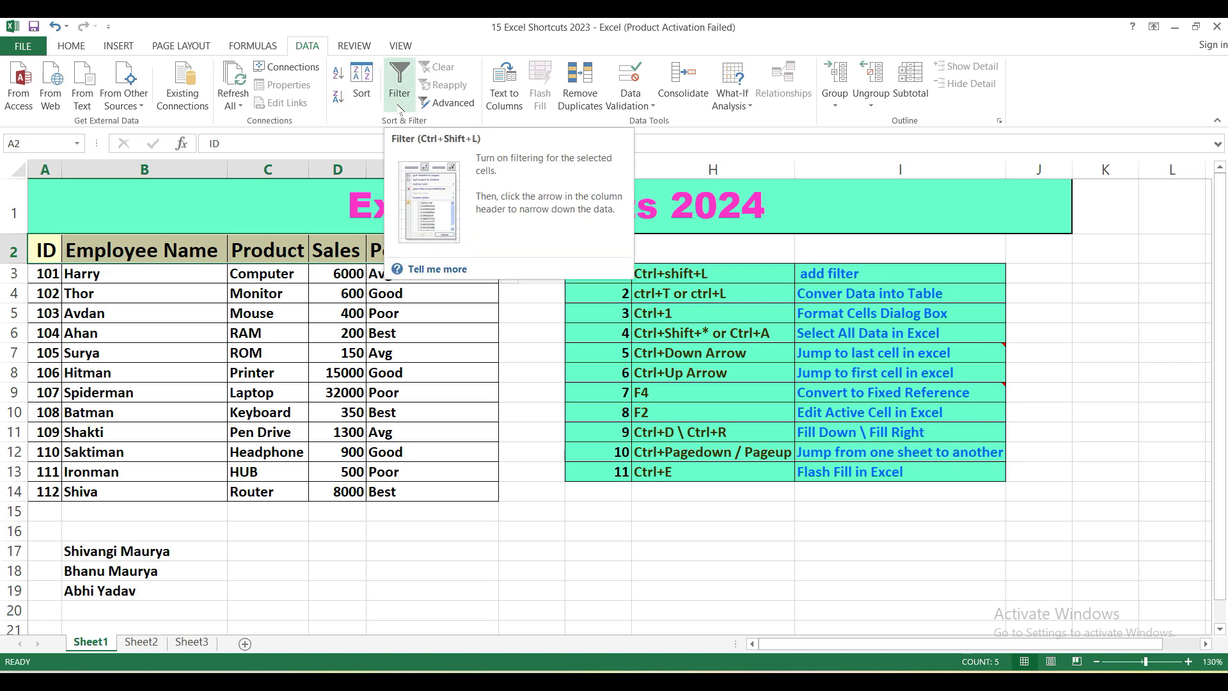
{"action": "left_click", "coordinate": [150, 269]}
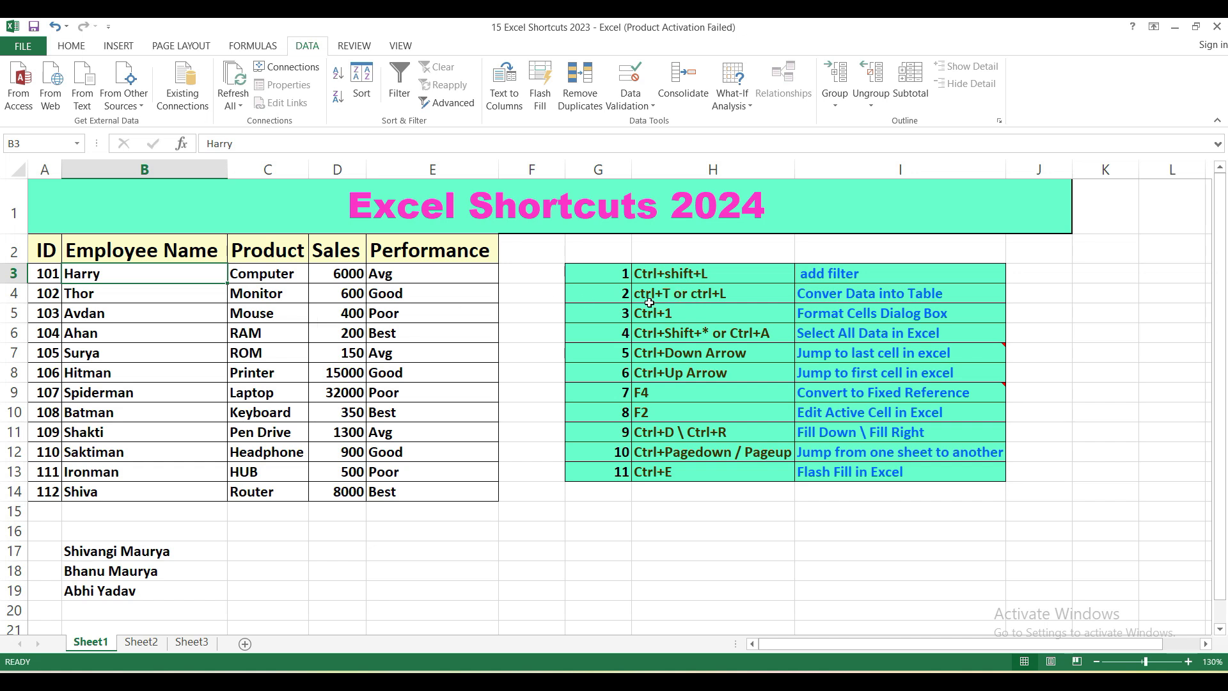
Step: Convert the range A2:E14 into a table with headers, and undo the conversion
{"action": "left_click", "coordinate": [269, 358]}
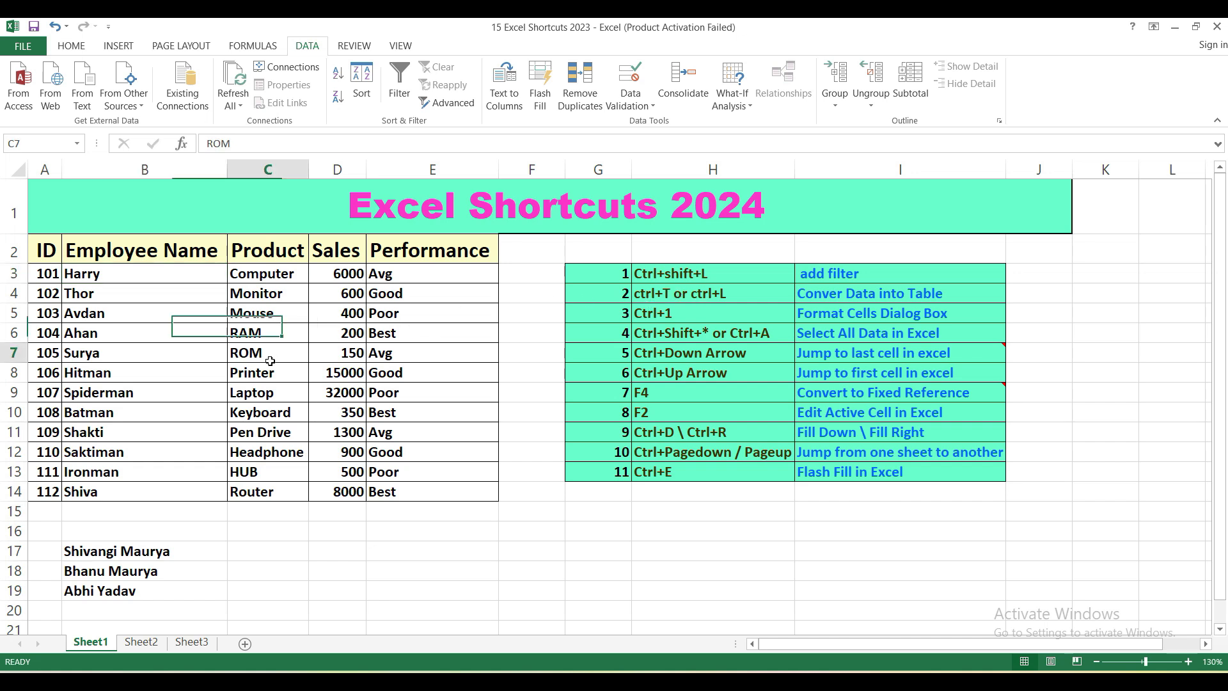
{"action": "left_click", "coordinate": [45, 249]}
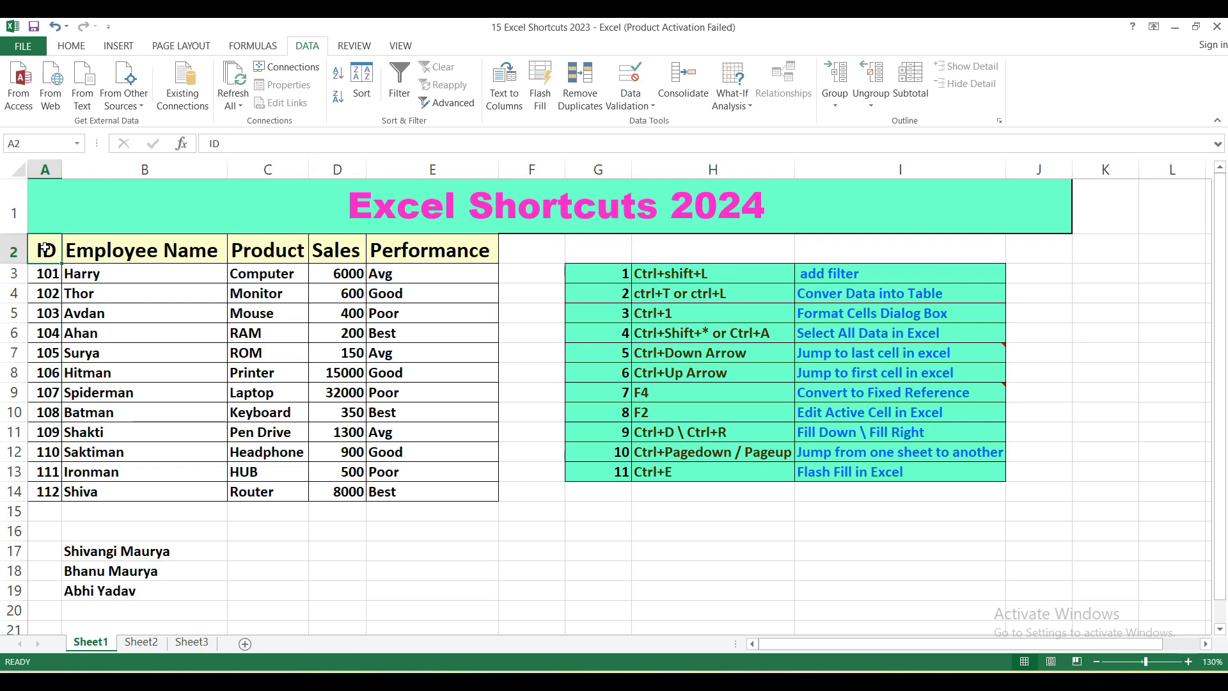
{"action": "key", "text": "ctrl+shift+Right"}
{"action": "key", "text": "ctrl+shift+Down"}
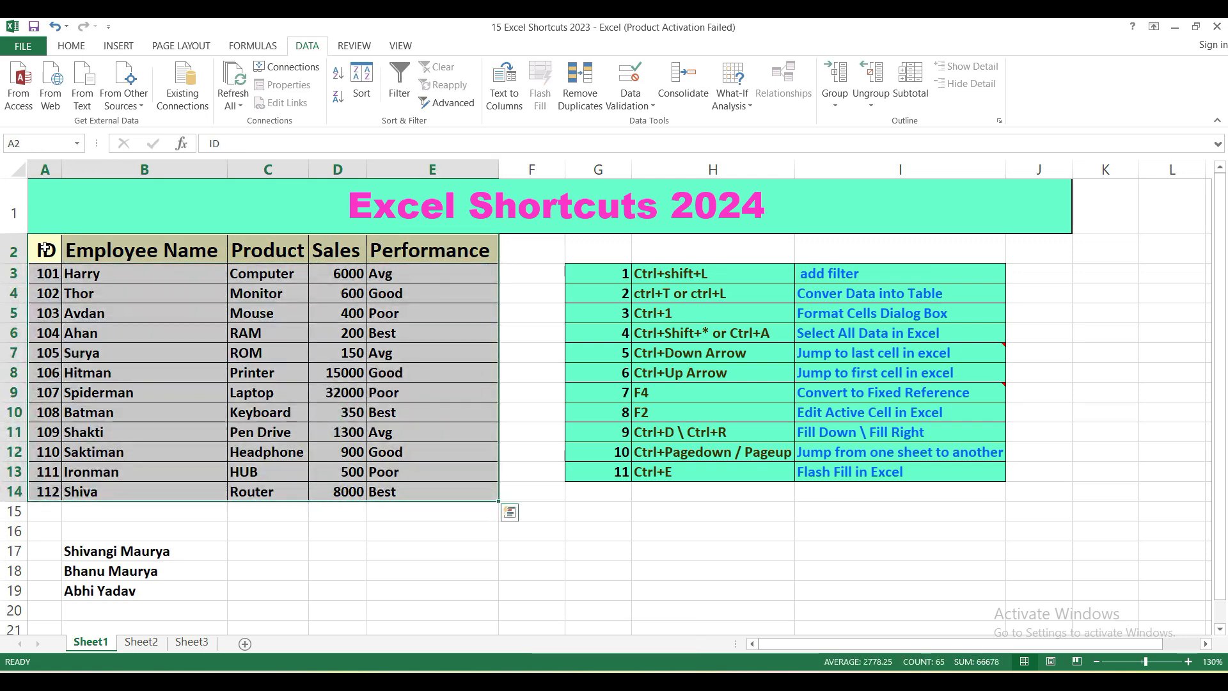
{"action": "key", "text": "ctrl+t"}
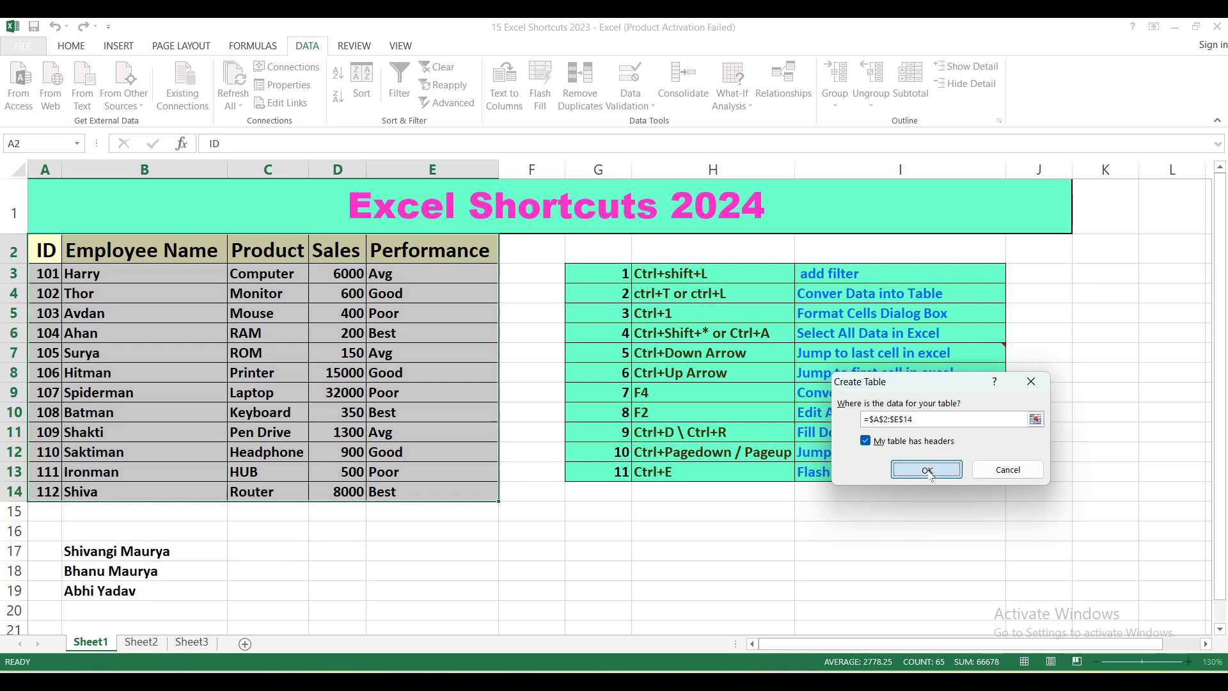
{"action": "left_click", "coordinate": [921, 469]}
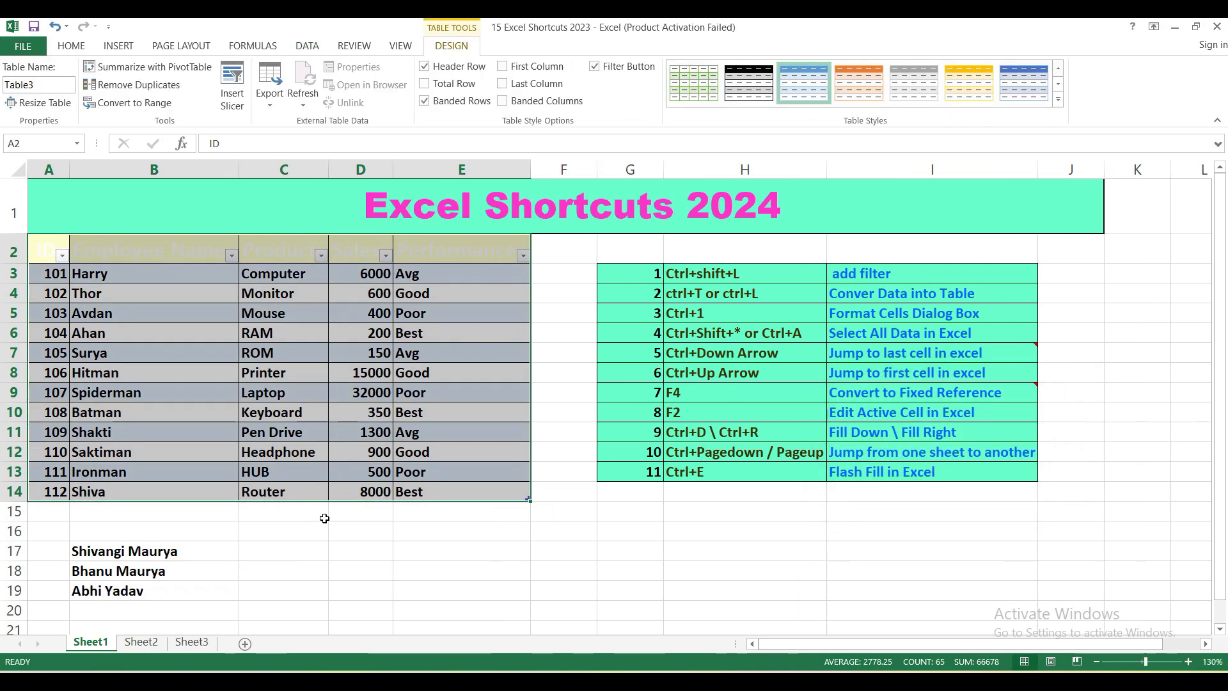
{"action": "key", "text": "ctrl+z"}
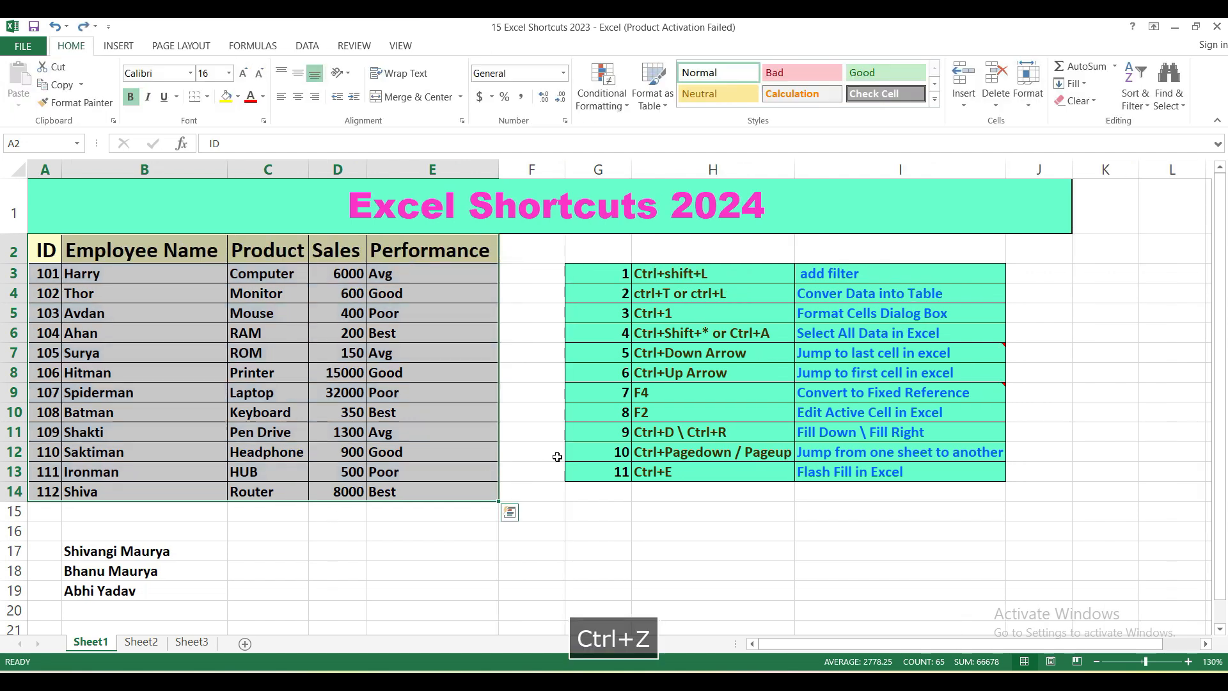
Step: Create a table from the selected employee data once more, undo it and deselect the range
{"action": "key", "text": "ctrl+l"}
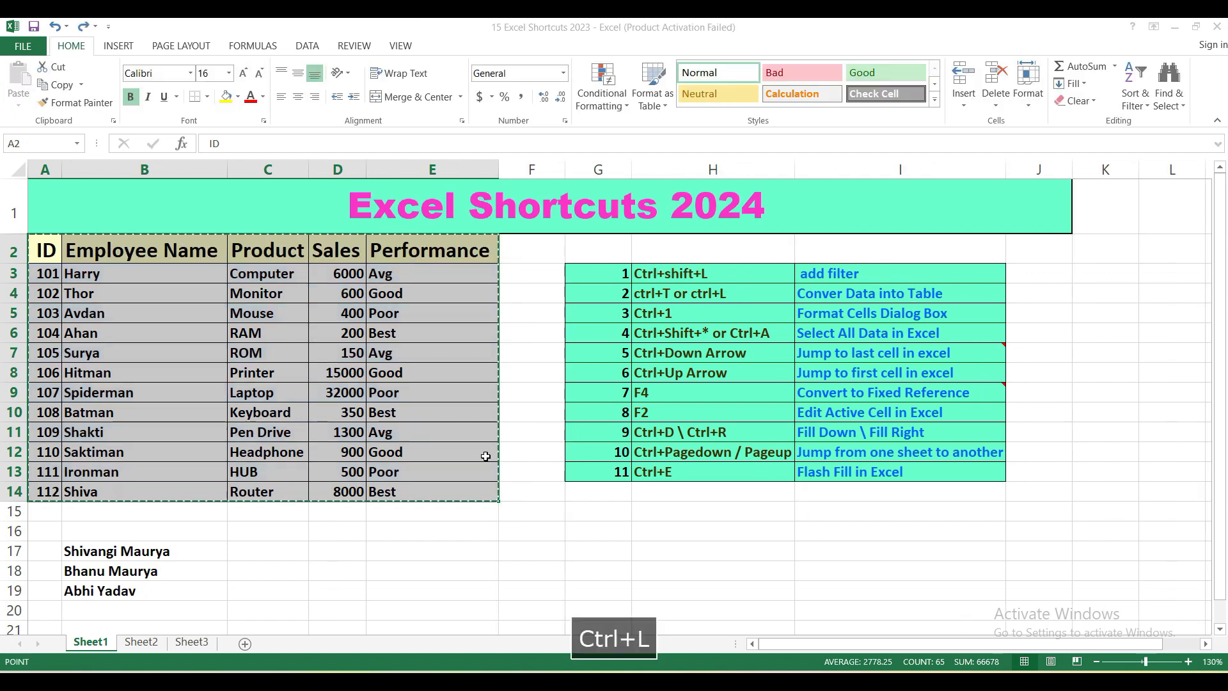
{"action": "left_click", "coordinate": [951, 472]}
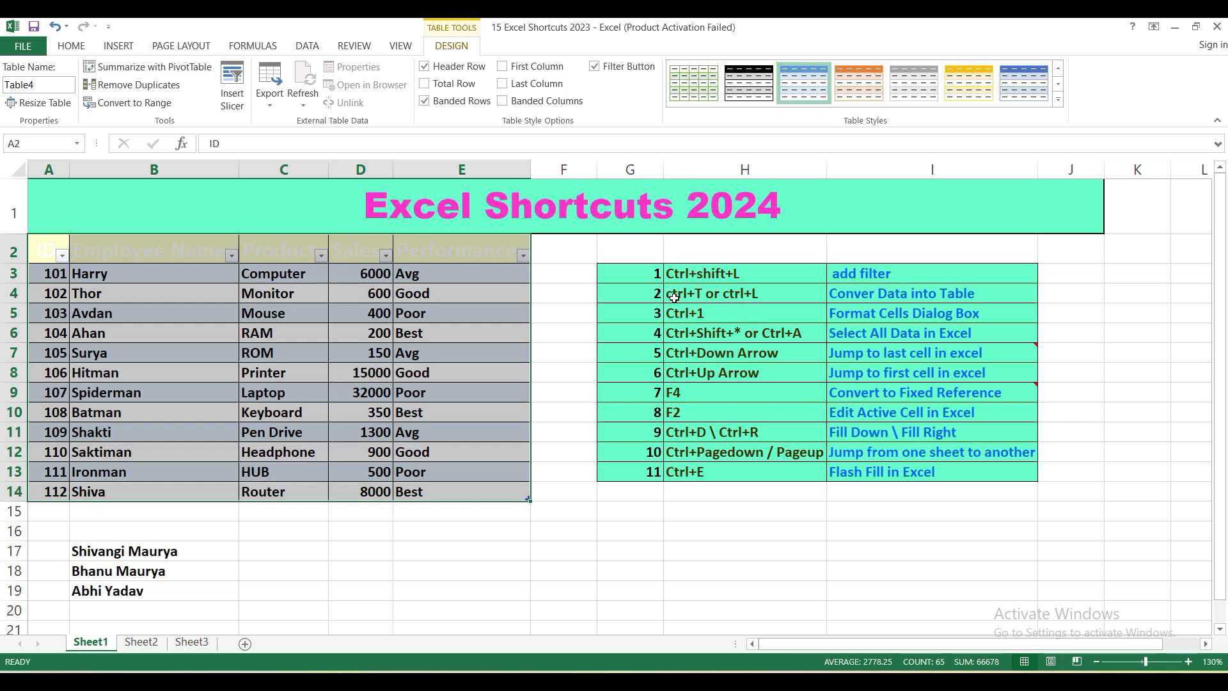
{"action": "key", "text": "ctrl+z"}
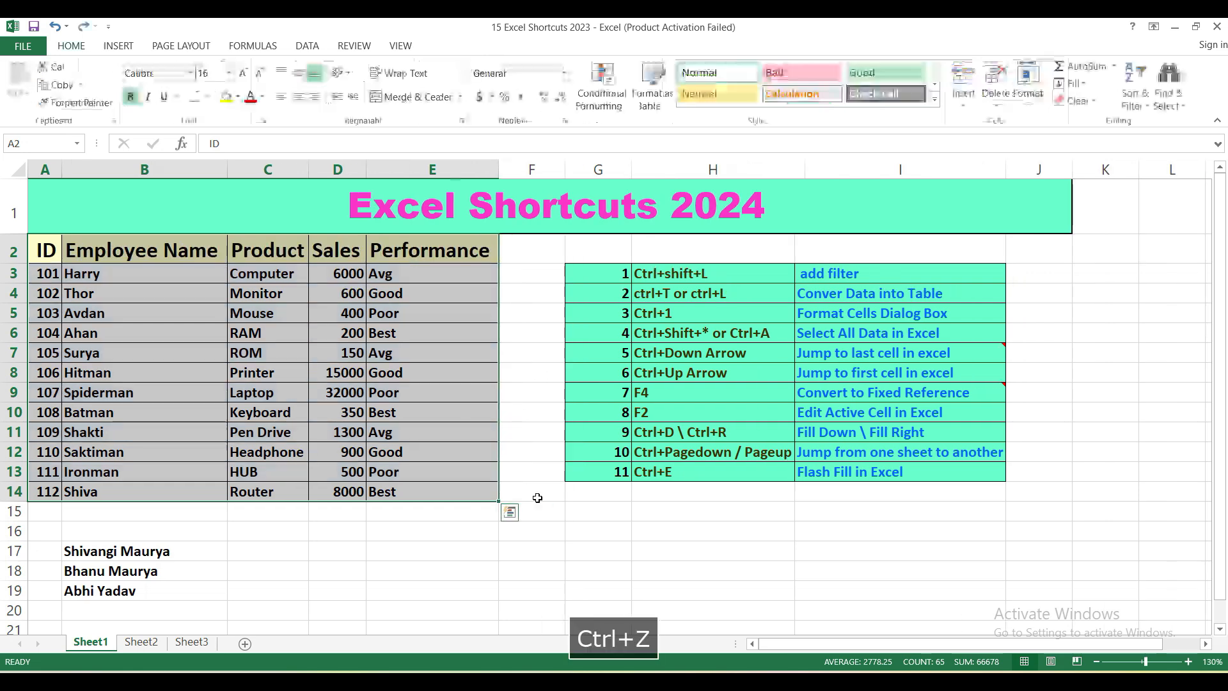
{"action": "left_click", "coordinate": [427, 533]}
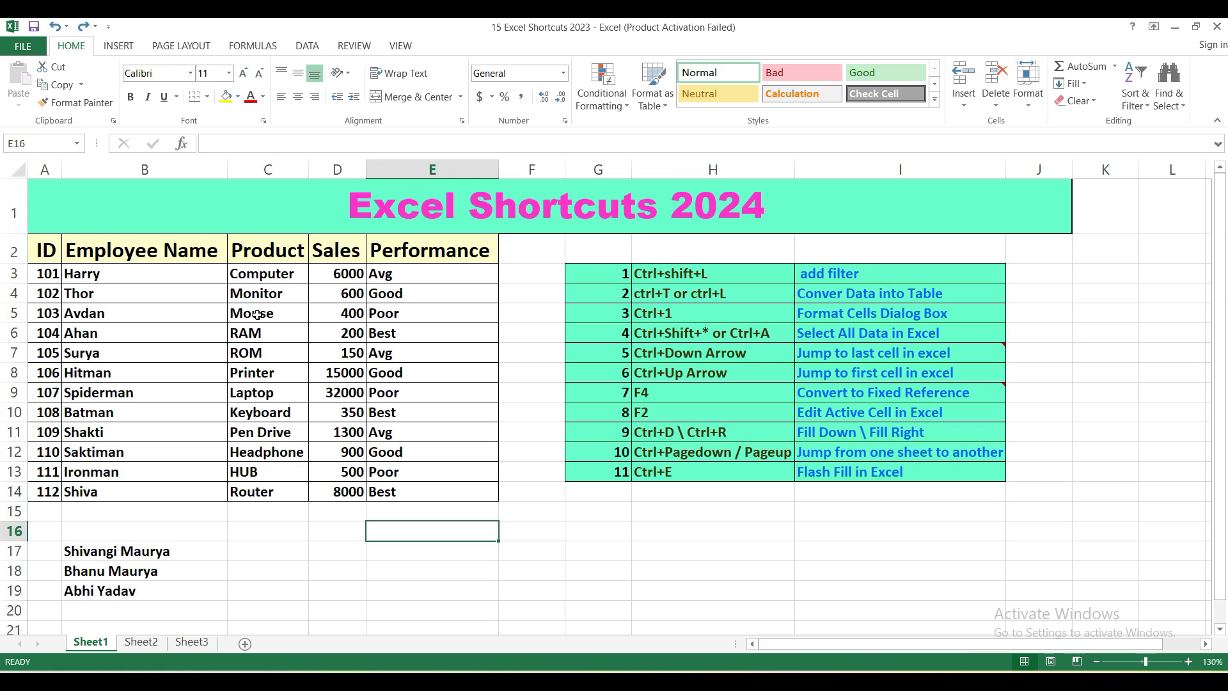
Step: Open the Format Cells dialog for the empty cell E16
{"action": "left_click", "coordinate": [190, 347]}
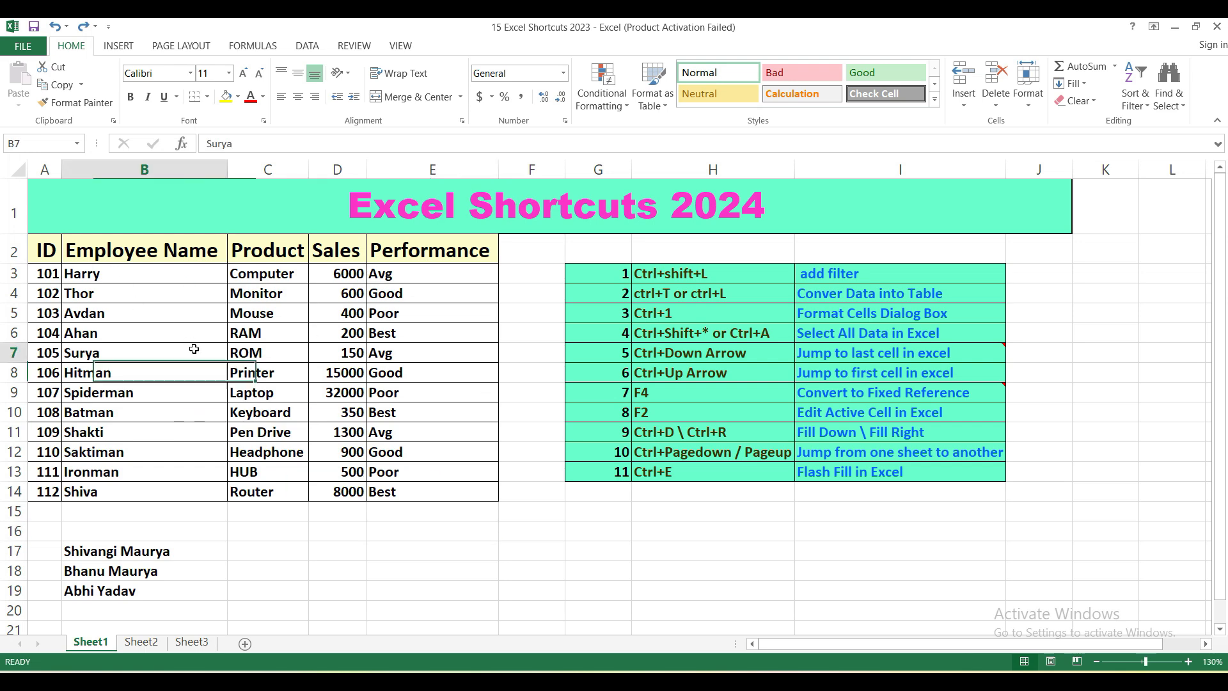
{"action": "left_click", "coordinate": [400, 532]}
{"action": "key", "text": "ctrl+1"}
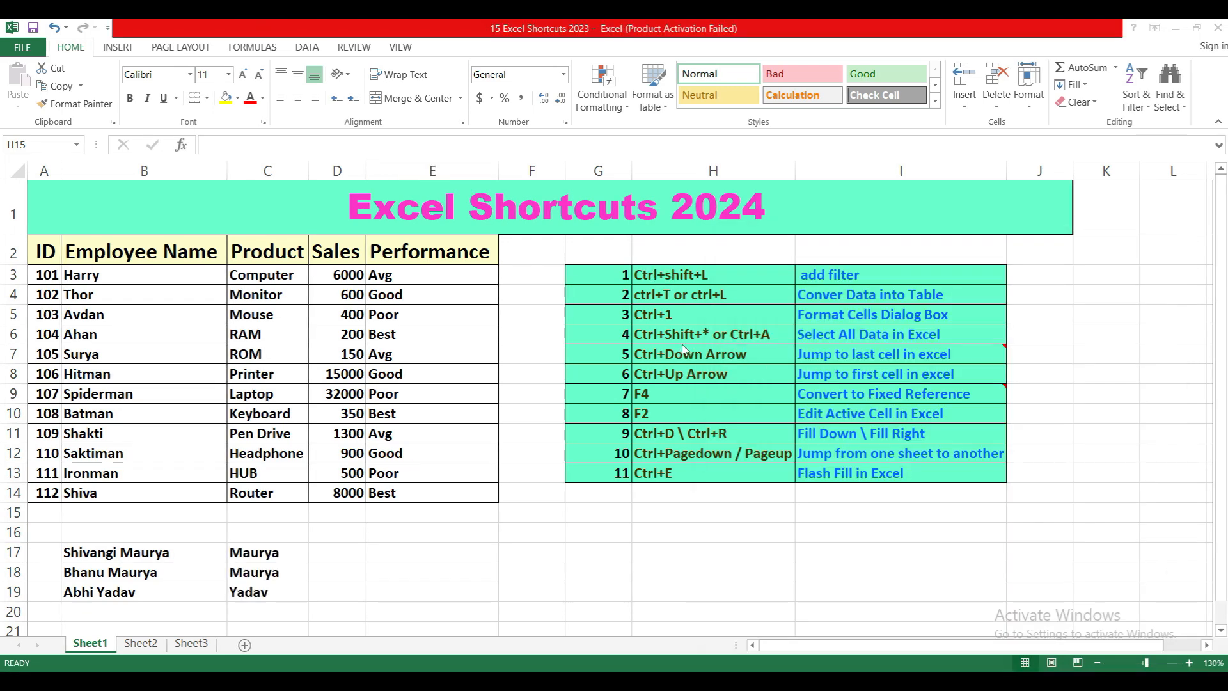
Step: Select the whole data region A1:J14 starting from cell B9, and again starting from cell D9
{"action": "left_click", "coordinate": [209, 394]}
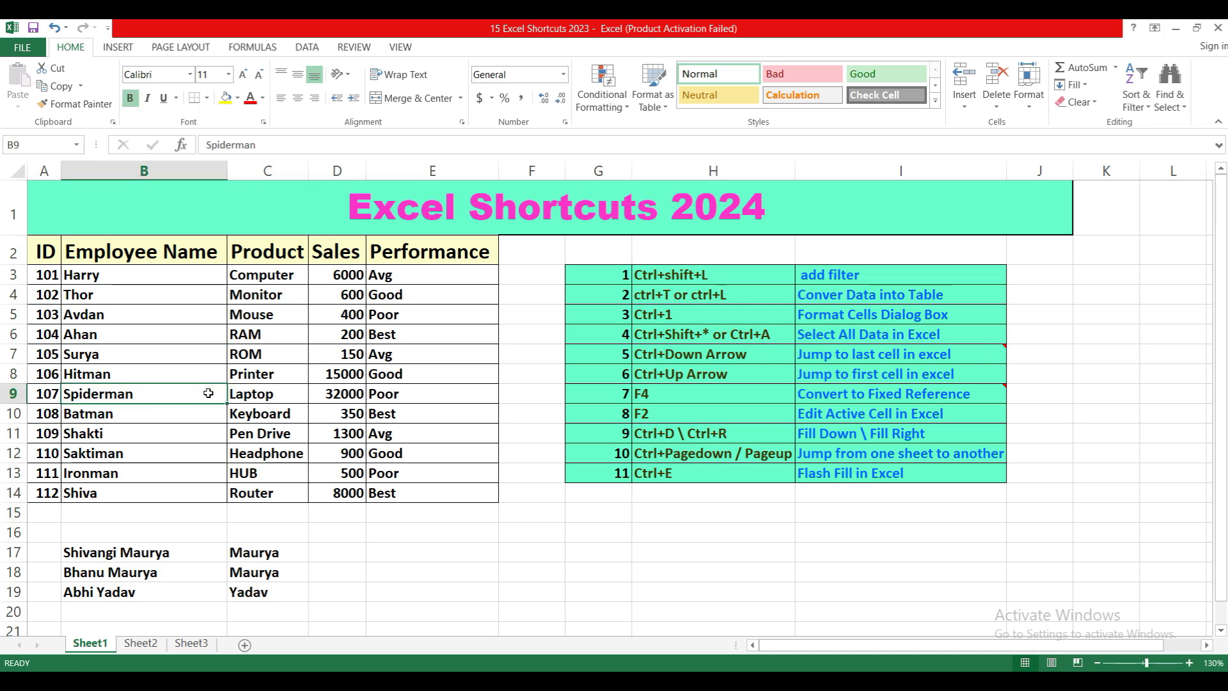
{"action": "key", "text": "ctrl+a"}
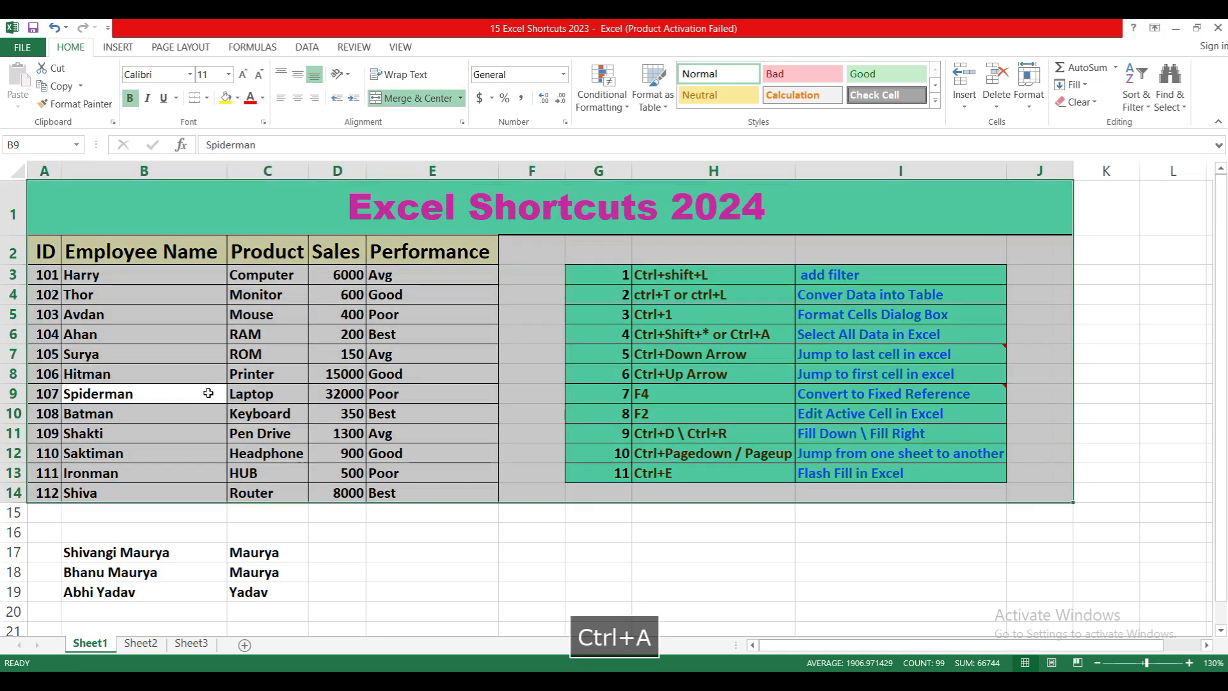
{"action": "left_click", "coordinate": [347, 391]}
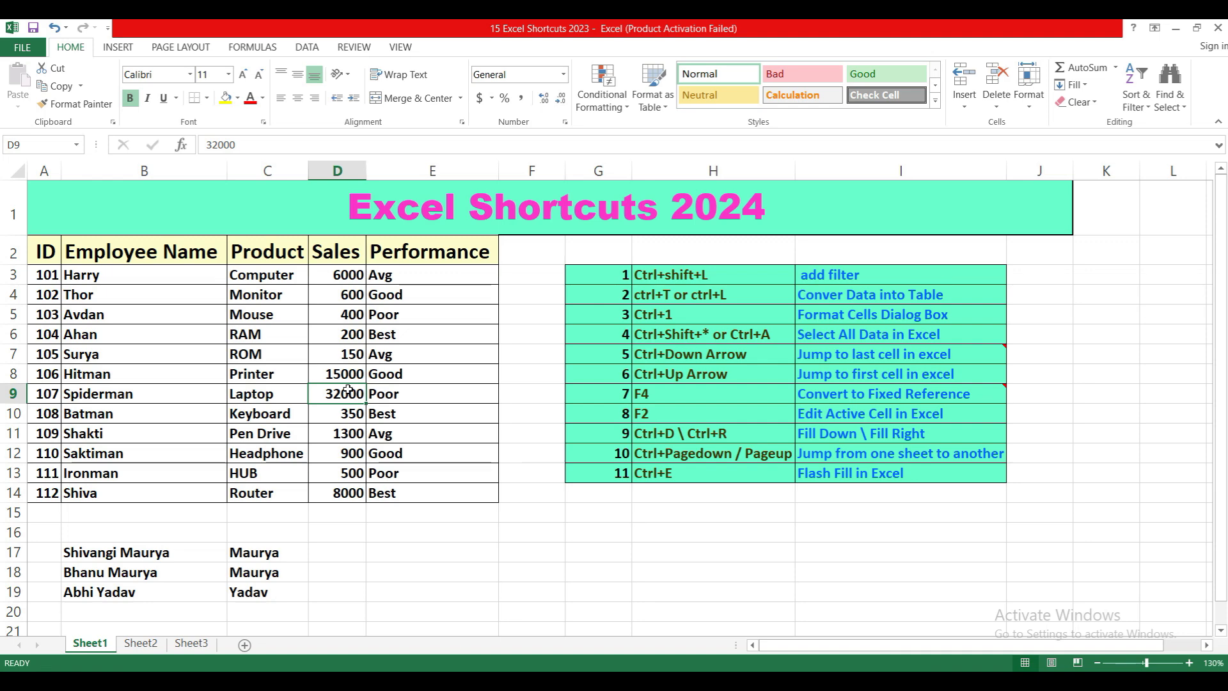
{"action": "key", "text": "ctrl+shift+8"}
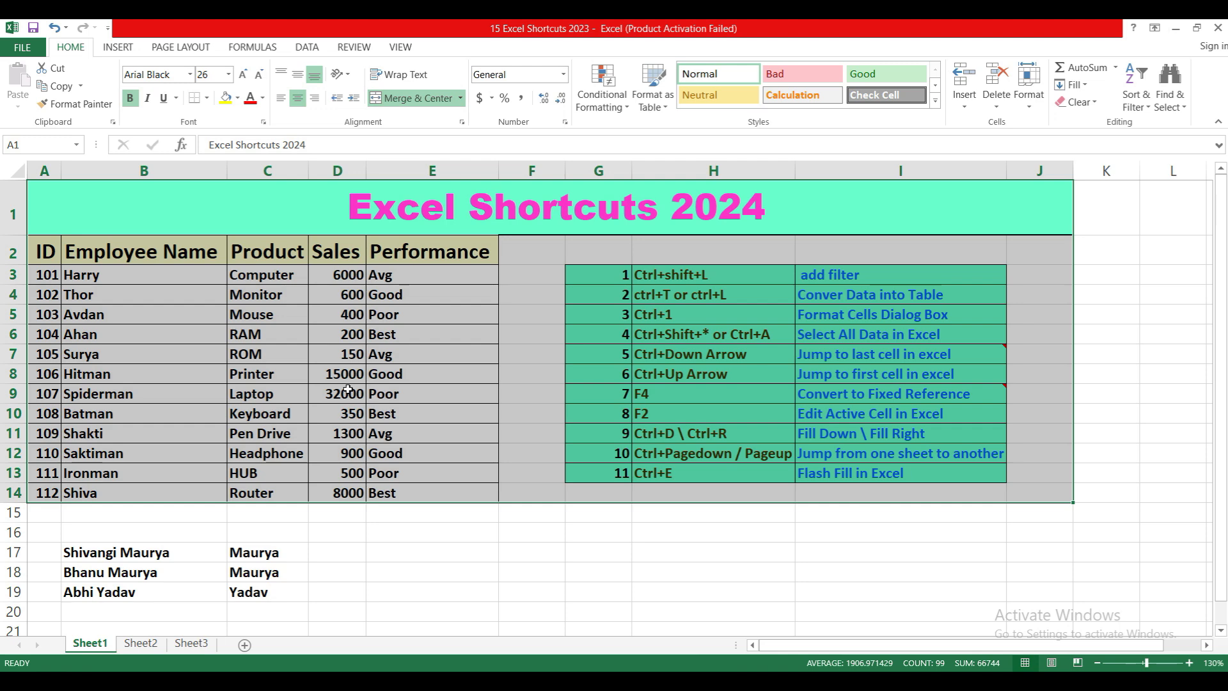
Step: Select every cell of the sheet starting from the empty cell F17, and clear the selection
{"action": "left_click", "coordinate": [529, 545]}
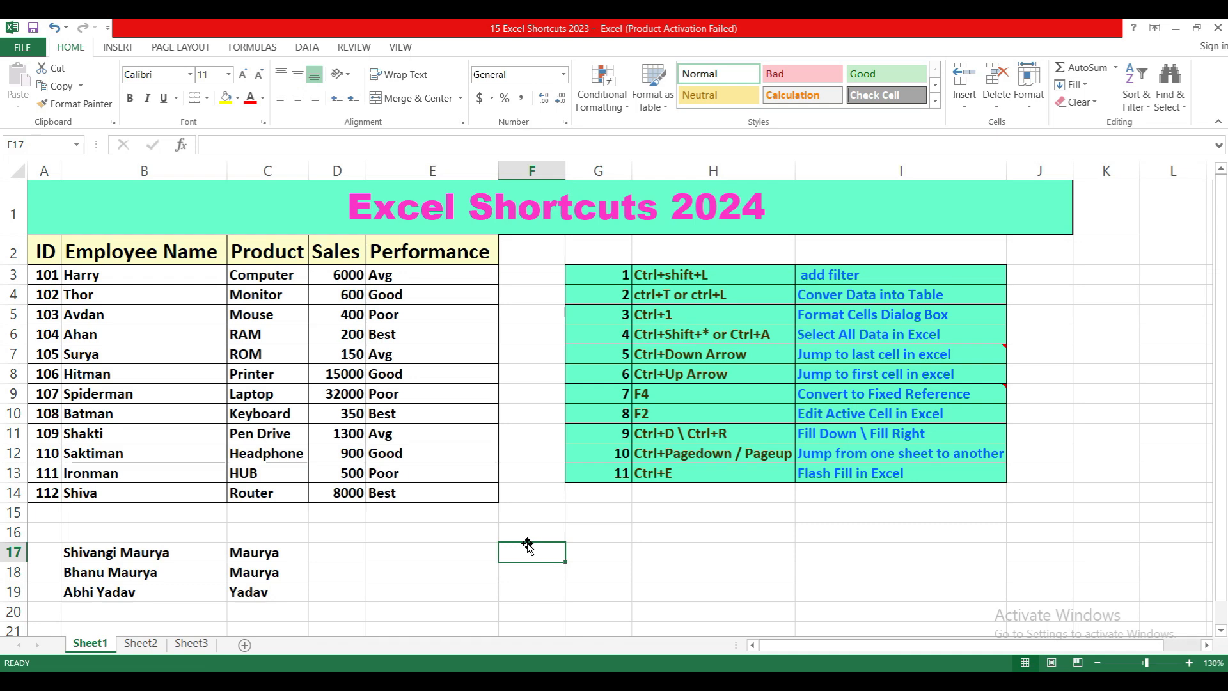
{"action": "key", "text": "ctrl+a"}
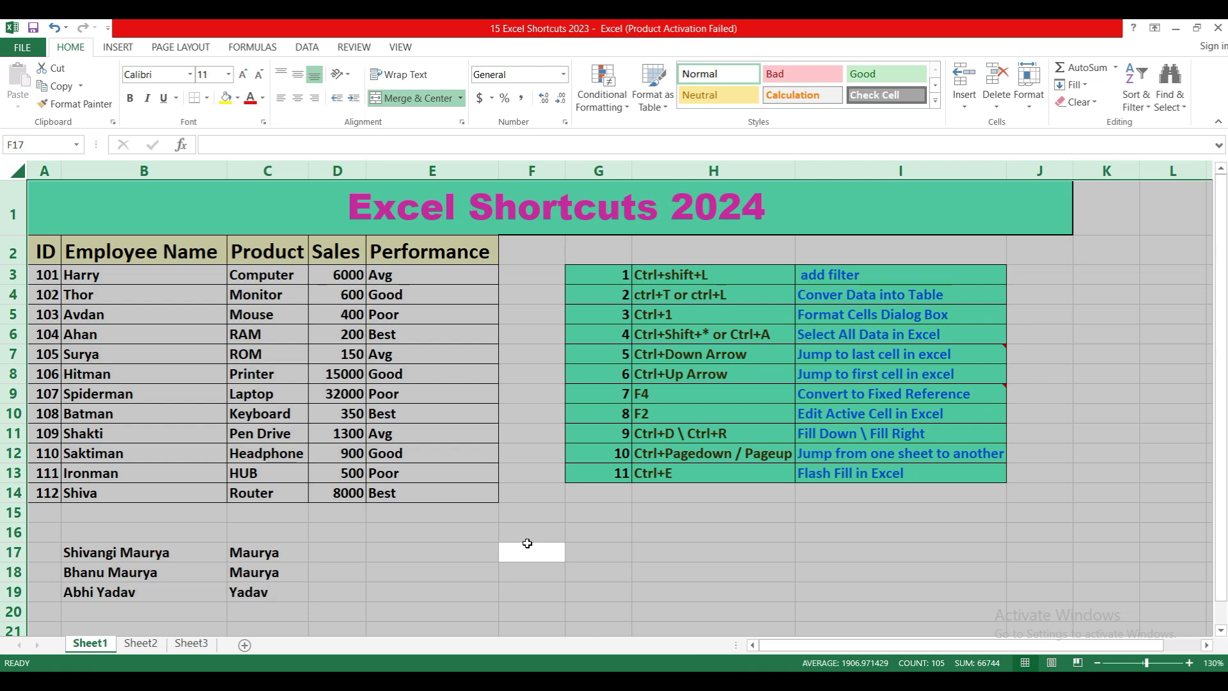
{"action": "left_click", "coordinate": [539, 430]}
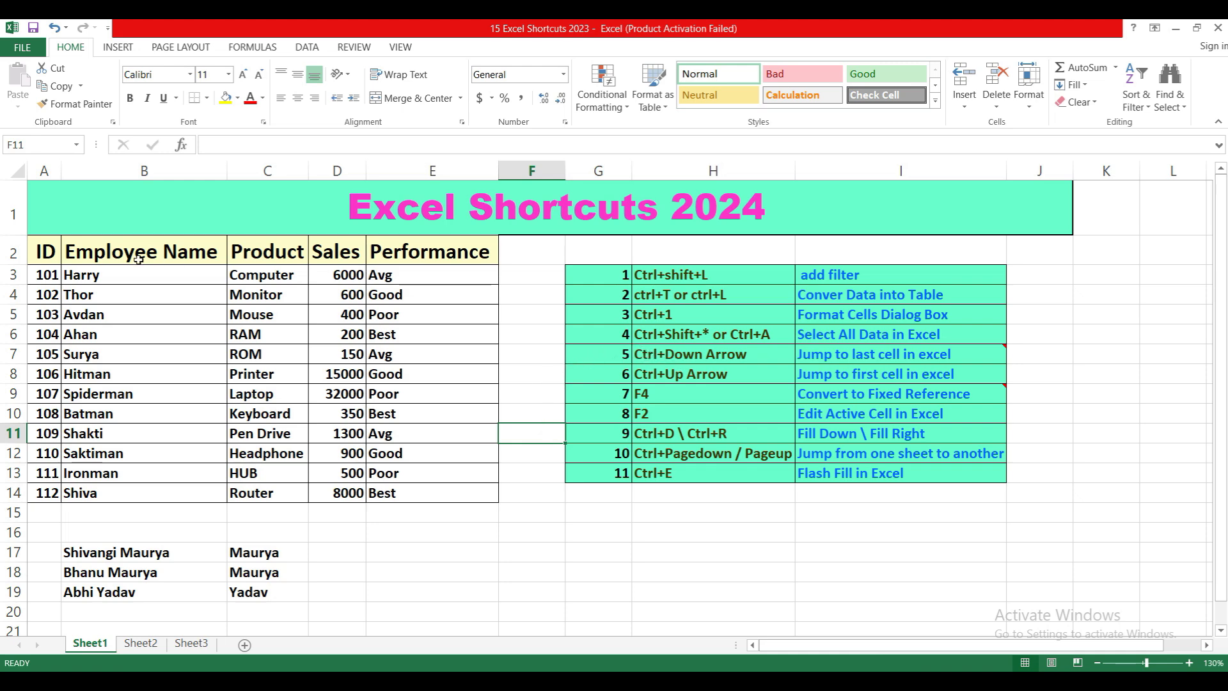
Step: Jump from cell B3 to the last filled cell of the Employee Name column and back up to its top
{"action": "left_click", "coordinate": [99, 274]}
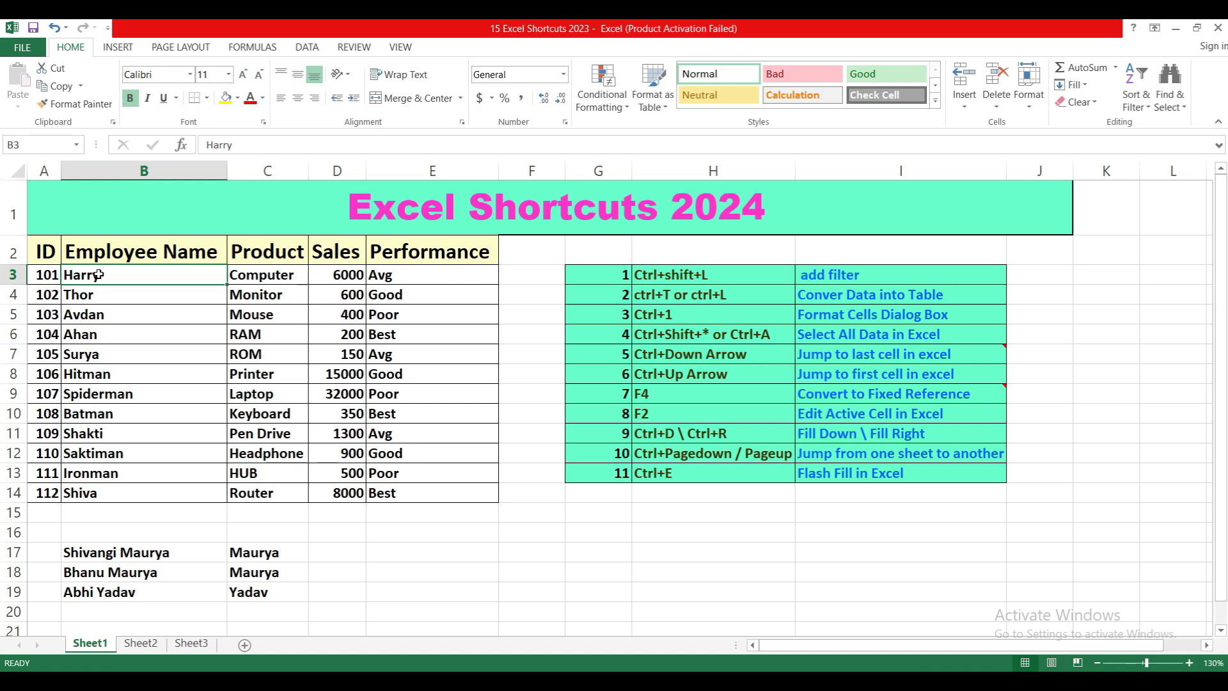
{"action": "key", "text": "ctrl+Down"}
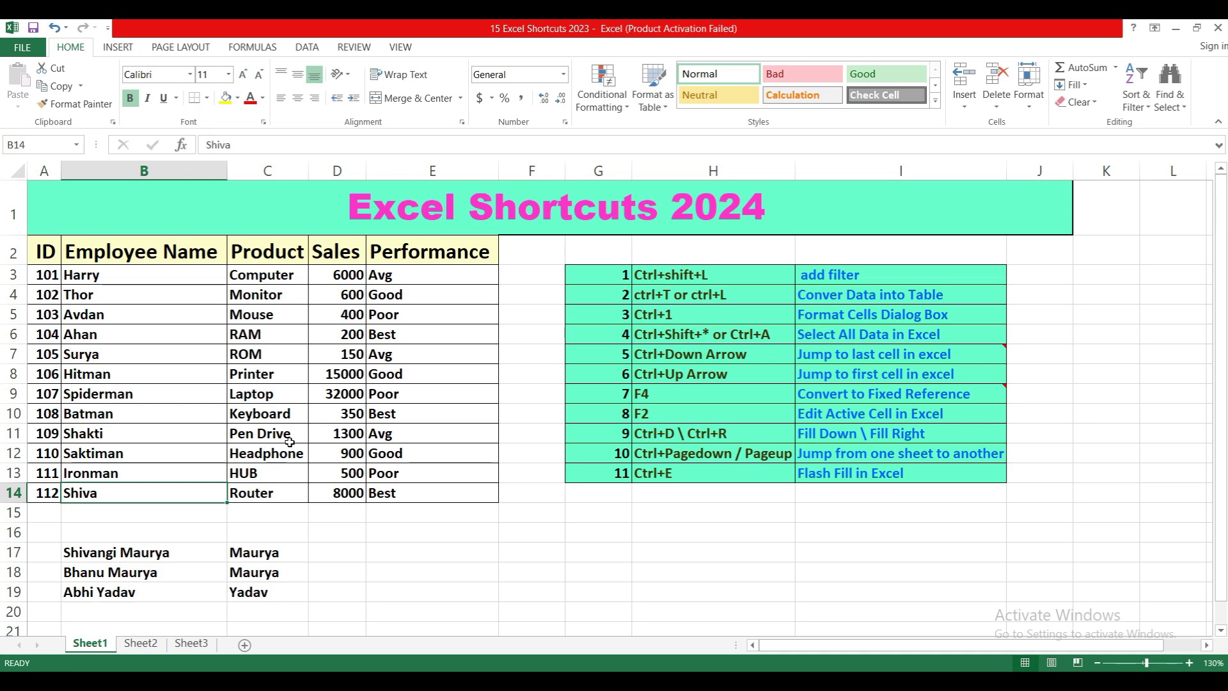
{"action": "key", "text": "ctrl+Up"}
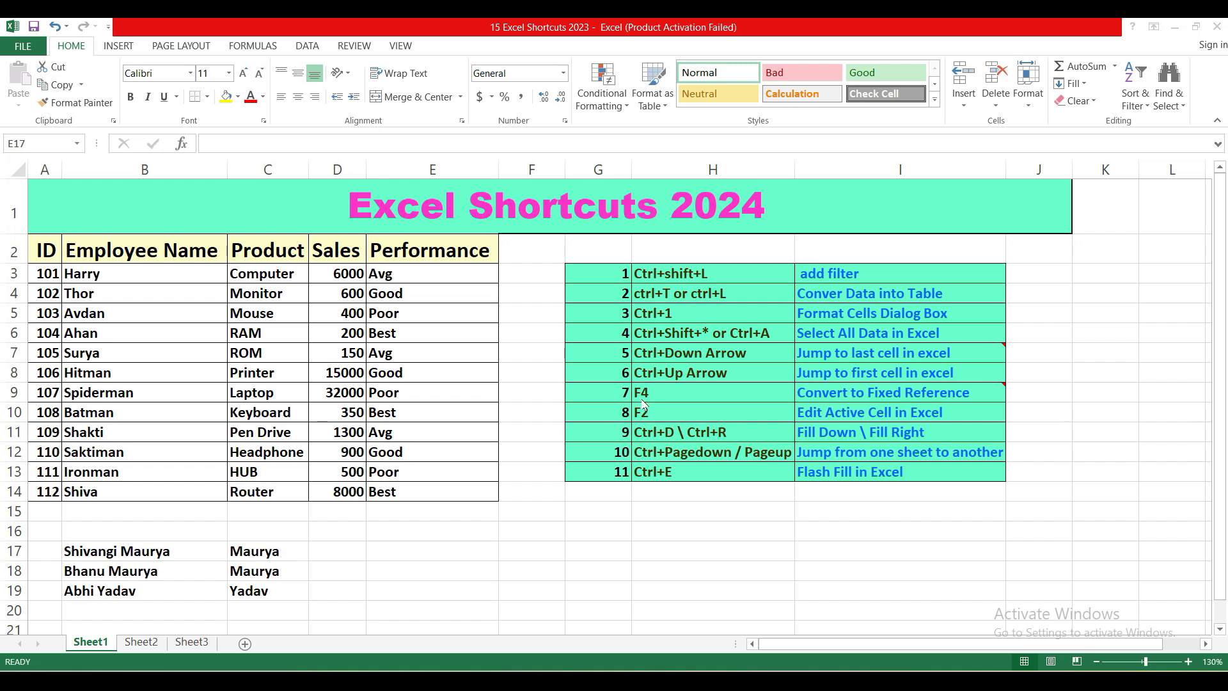
Step: Enter 12 in cell E17 and 233 in cell F17
{"action": "left_click", "coordinate": [554, 541]}
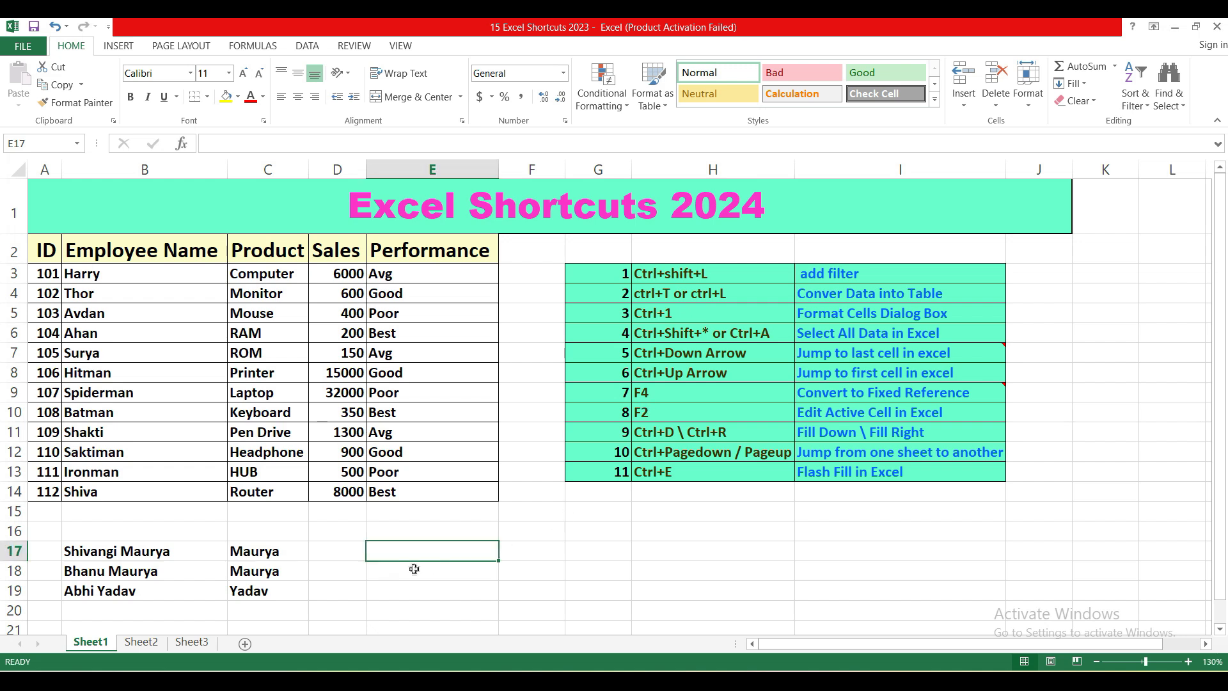
{"action": "type", "text": "12"}
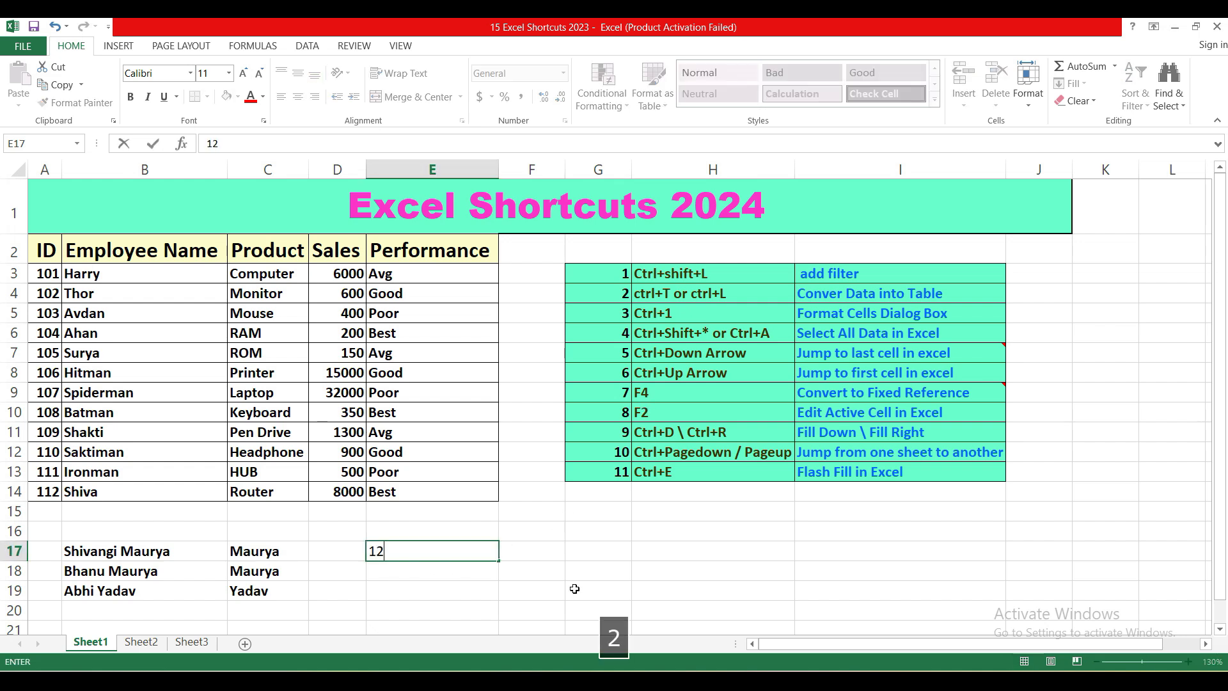
{"action": "key", "text": "Right"}
{"action": "type", "text": "233"}
{"action": "key", "text": "Return"}
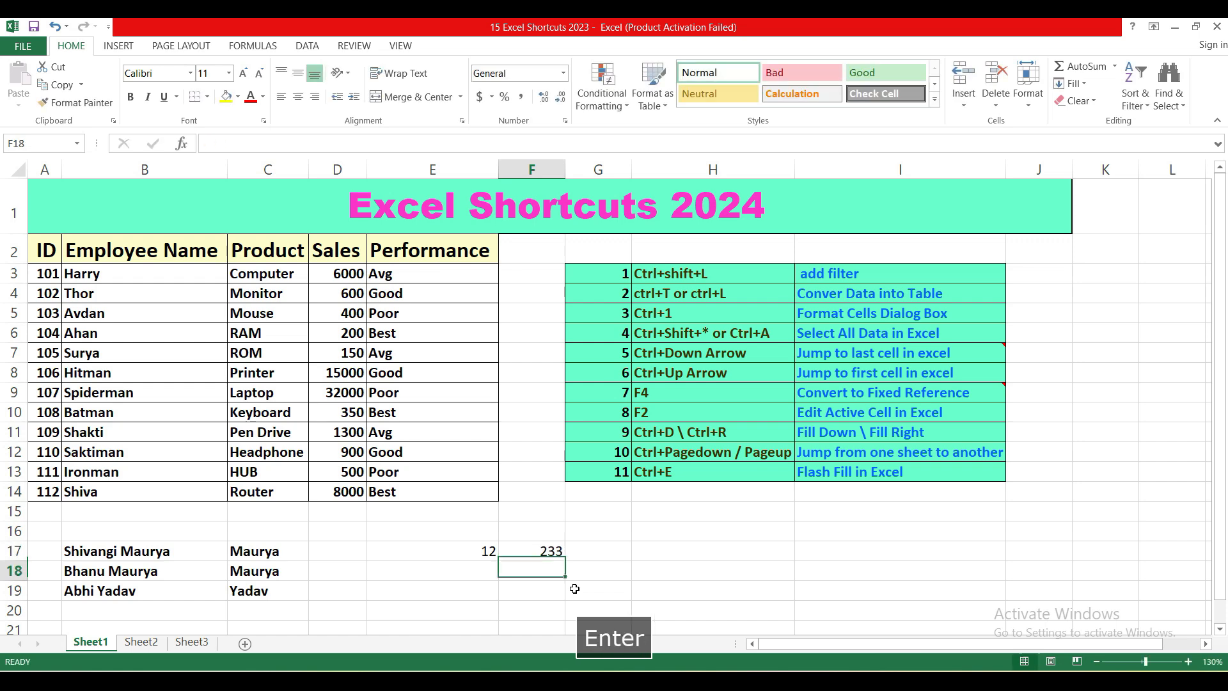
Step: Enter a SUM formula in cell E18 that adds the range E17:F17
{"action": "key", "text": "Left"}
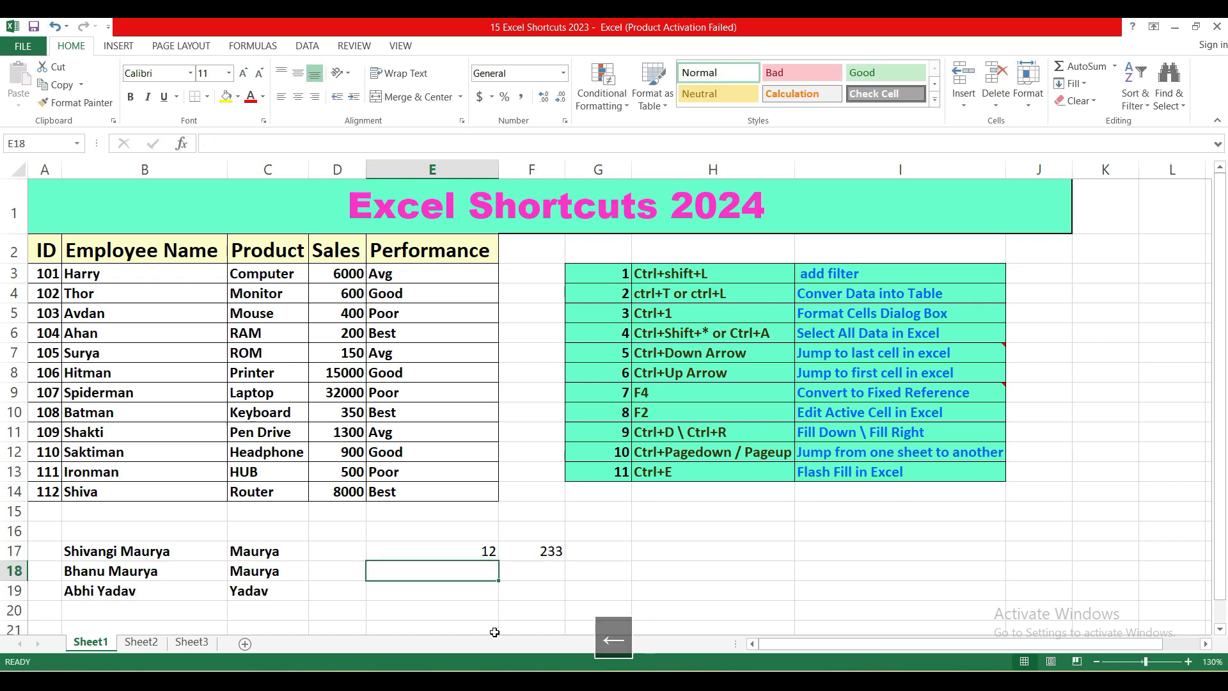
{"action": "type", "text": "="}
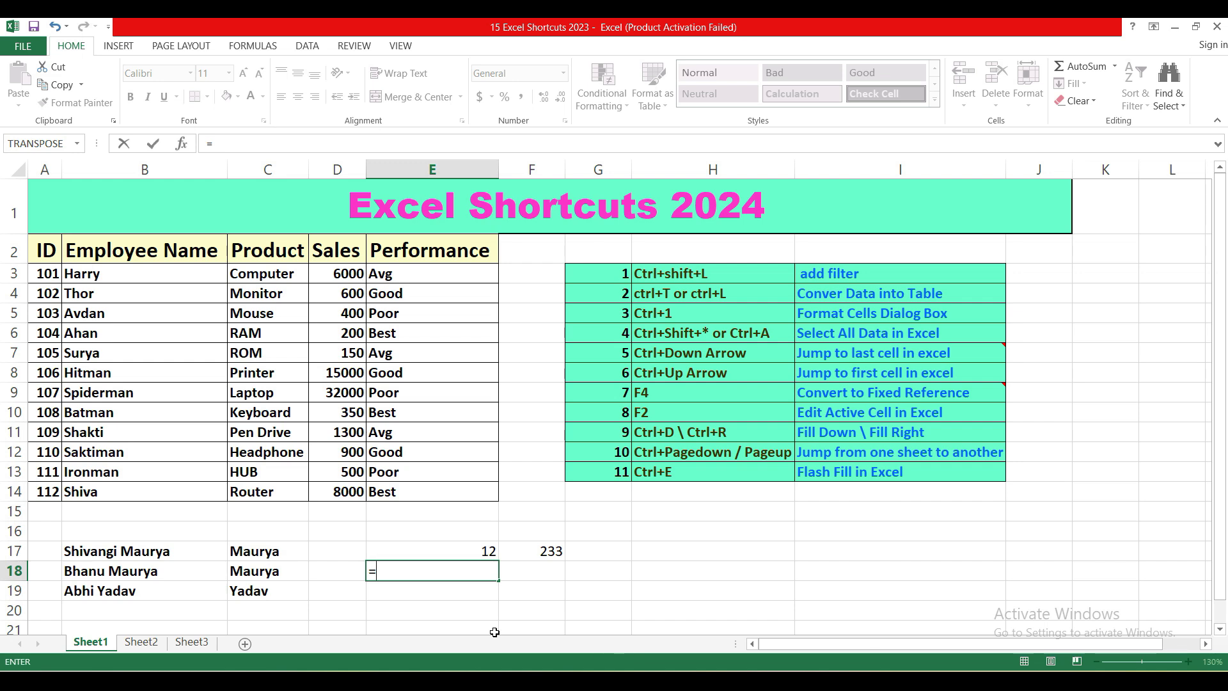
{"action": "type", "text": "sum"}
{"action": "key", "text": "Tab"}
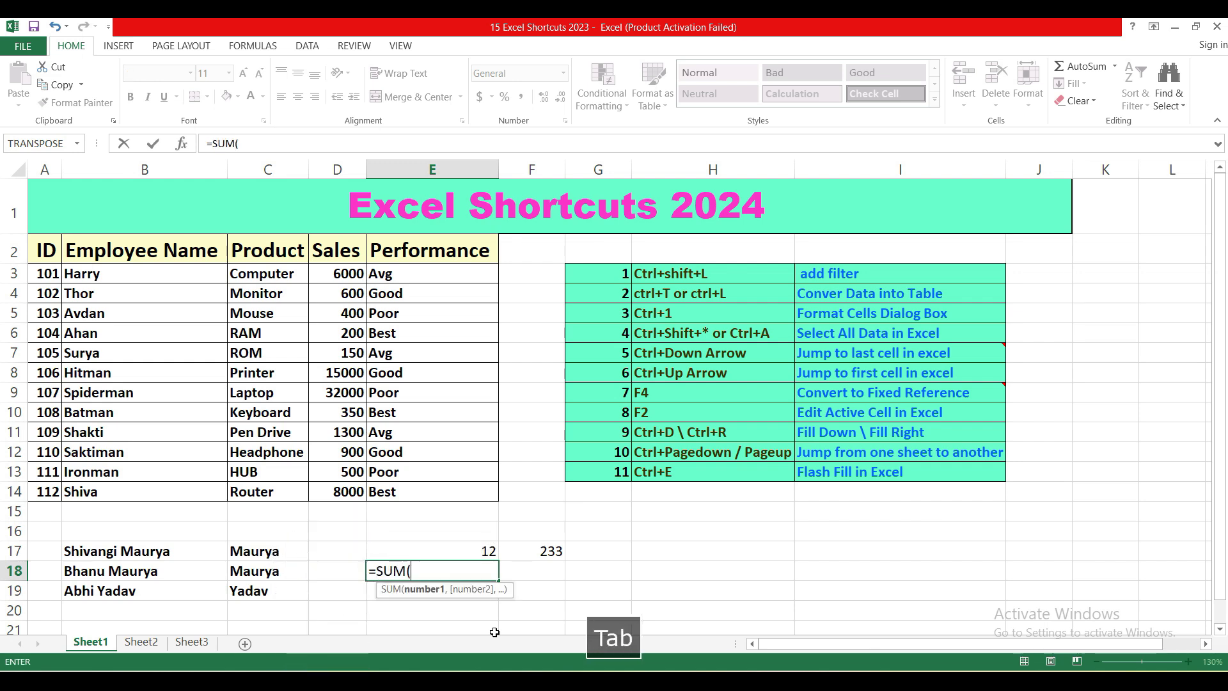
{"action": "left_click", "coordinate": [483, 551]}
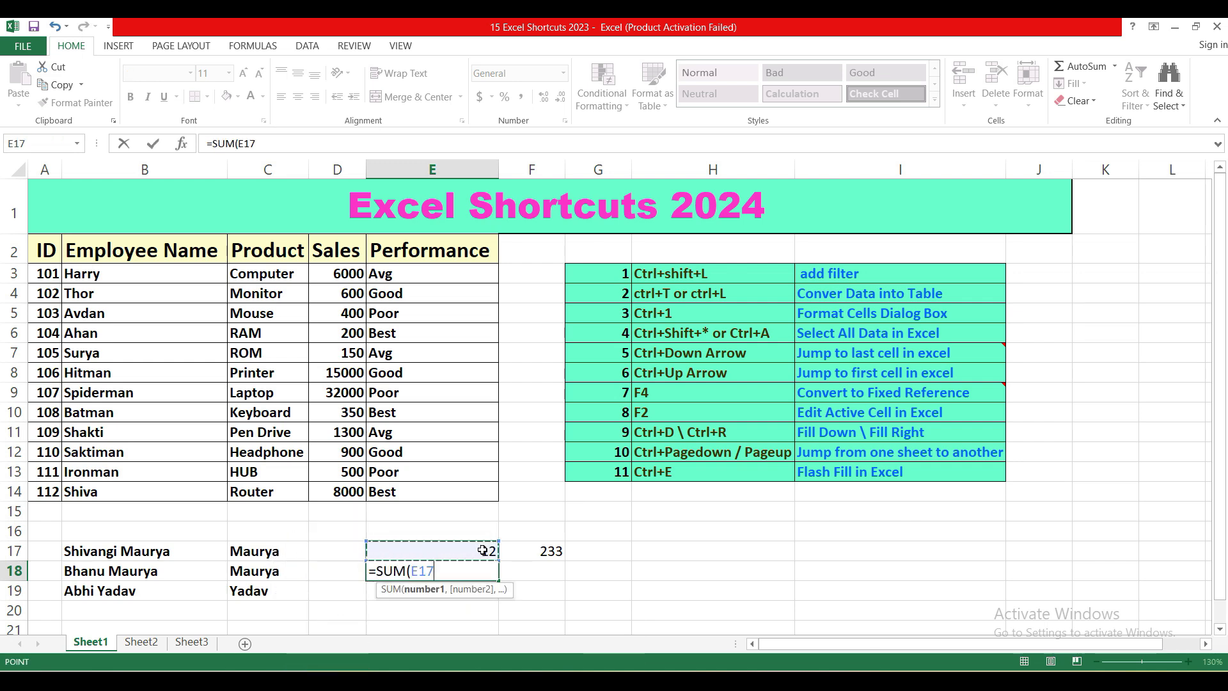
{"action": "key", "text": "shift+Right"}
{"action": "type", "text": ")"}
{"action": "key", "text": "Return"}
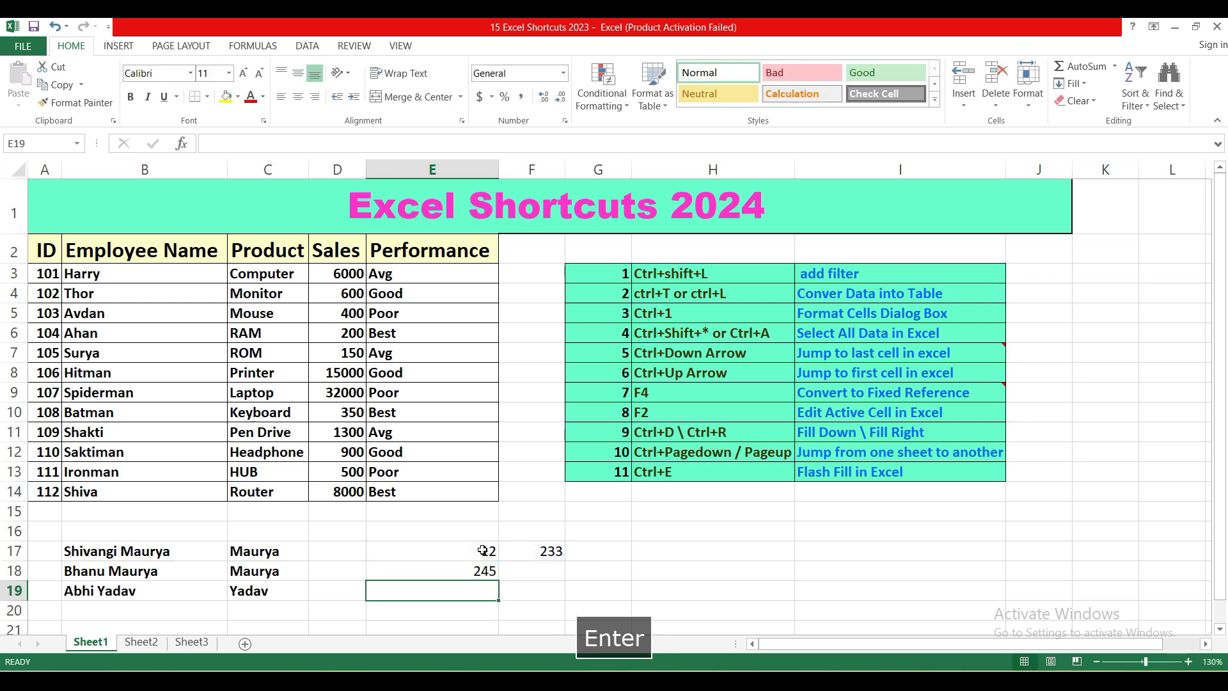
Step: Convert both references in the E18 formula to fixed references, giving =SUM($E$17:$F$17)
{"action": "left_click", "coordinate": [475, 569]}
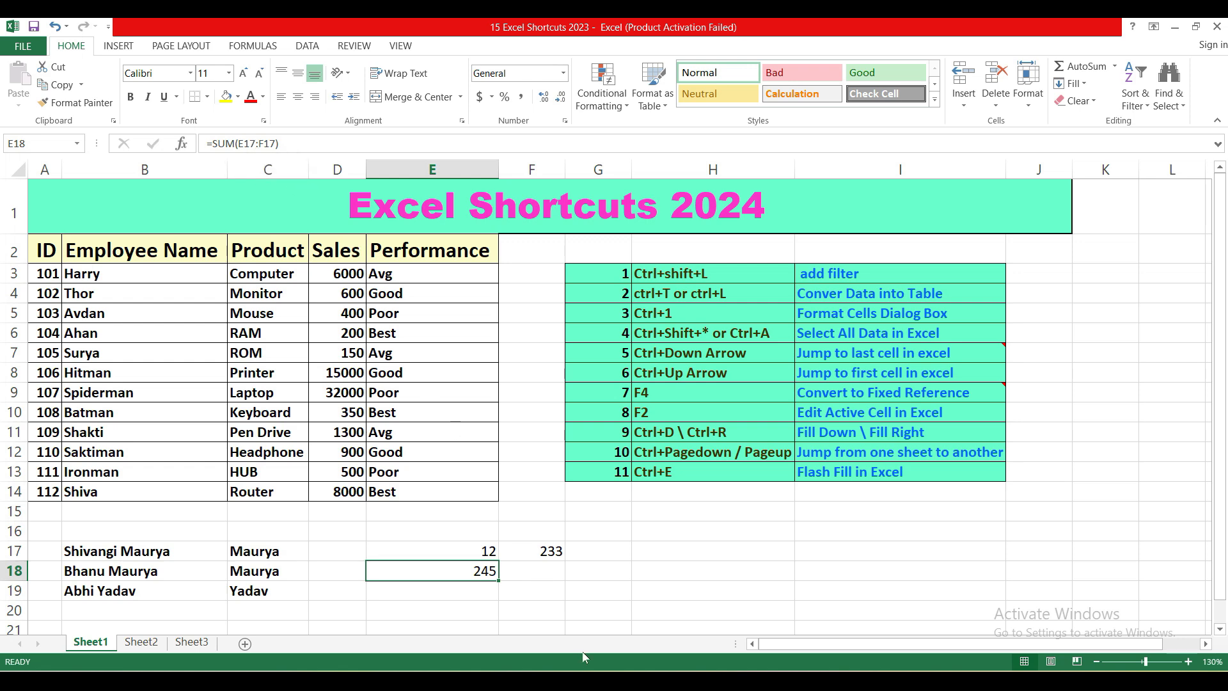
{"action": "key", "text": "F4"}
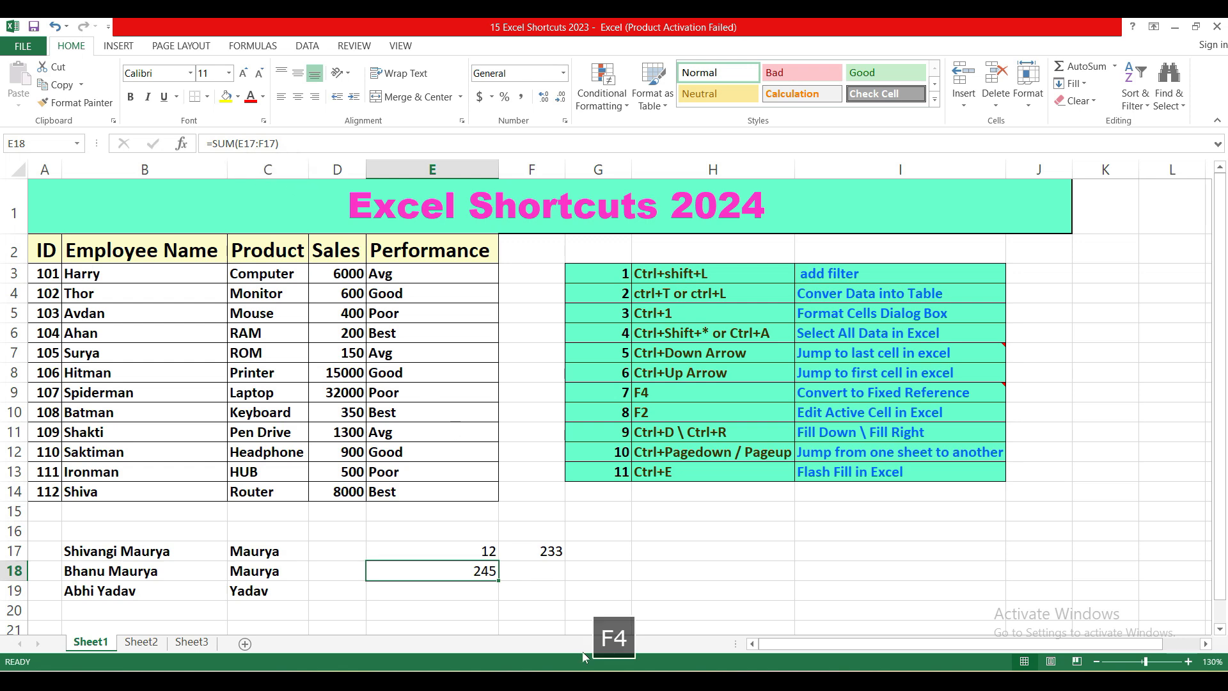
{"action": "double_click", "coordinate": [247, 143]}
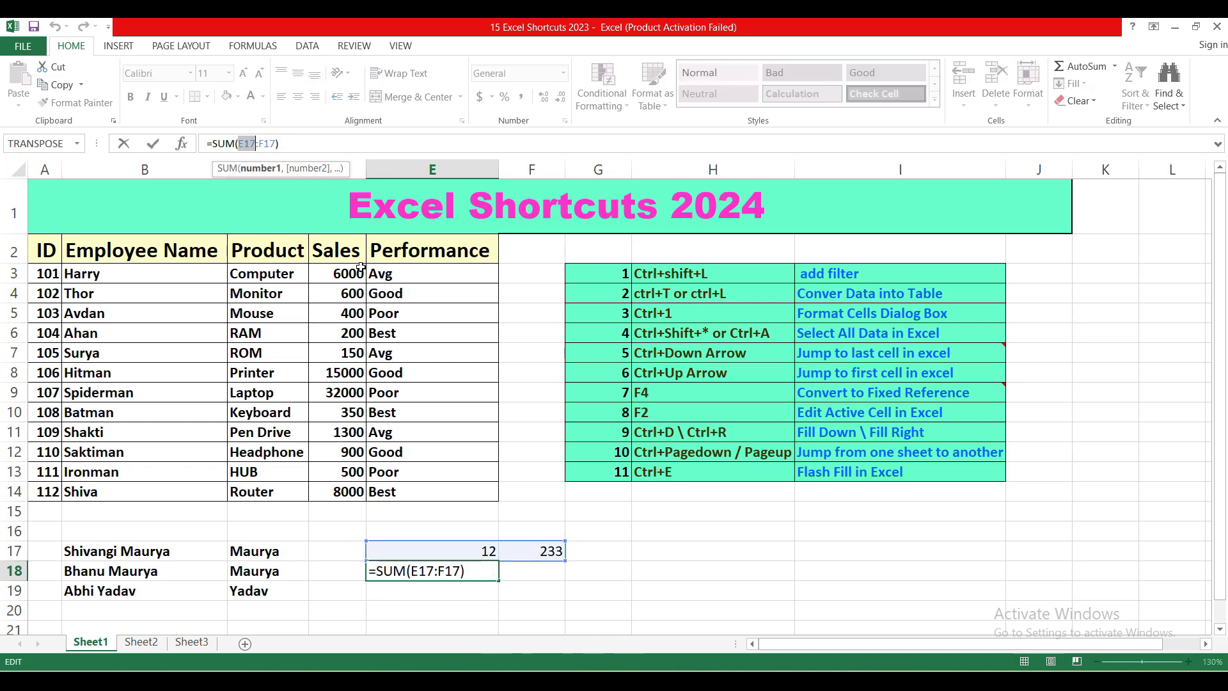
{"action": "key", "text": "F4"}
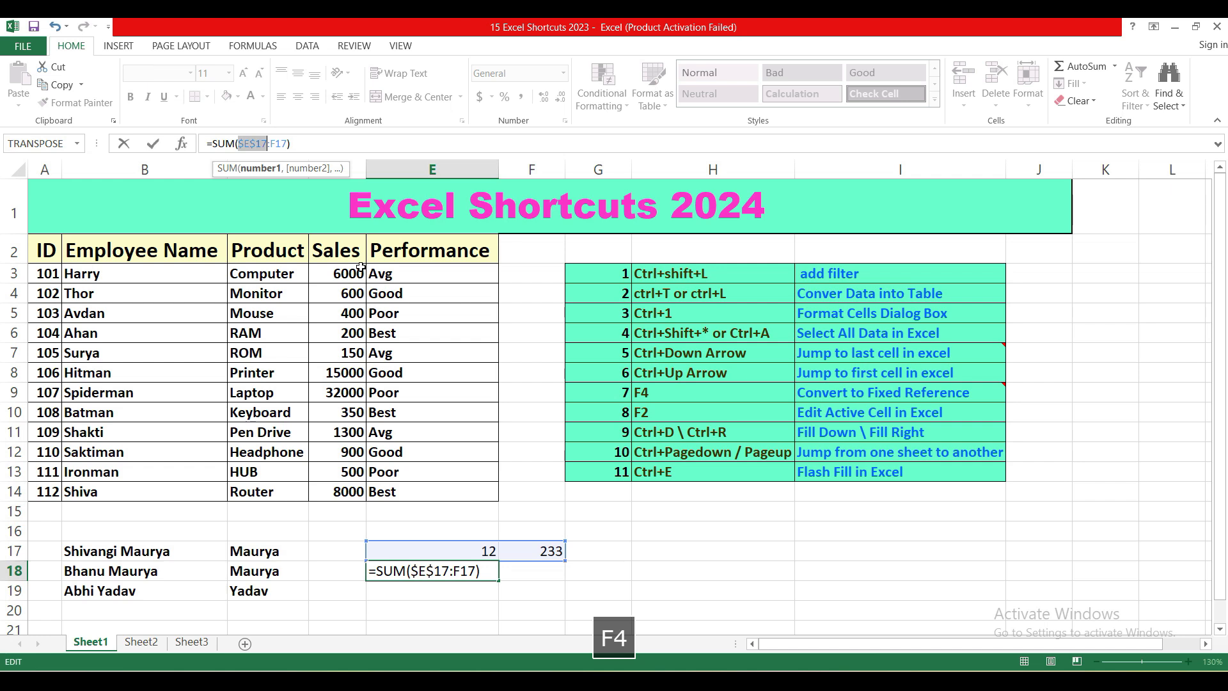
{"action": "double_click", "coordinate": [276, 143]}
{"action": "key", "text": "F4"}
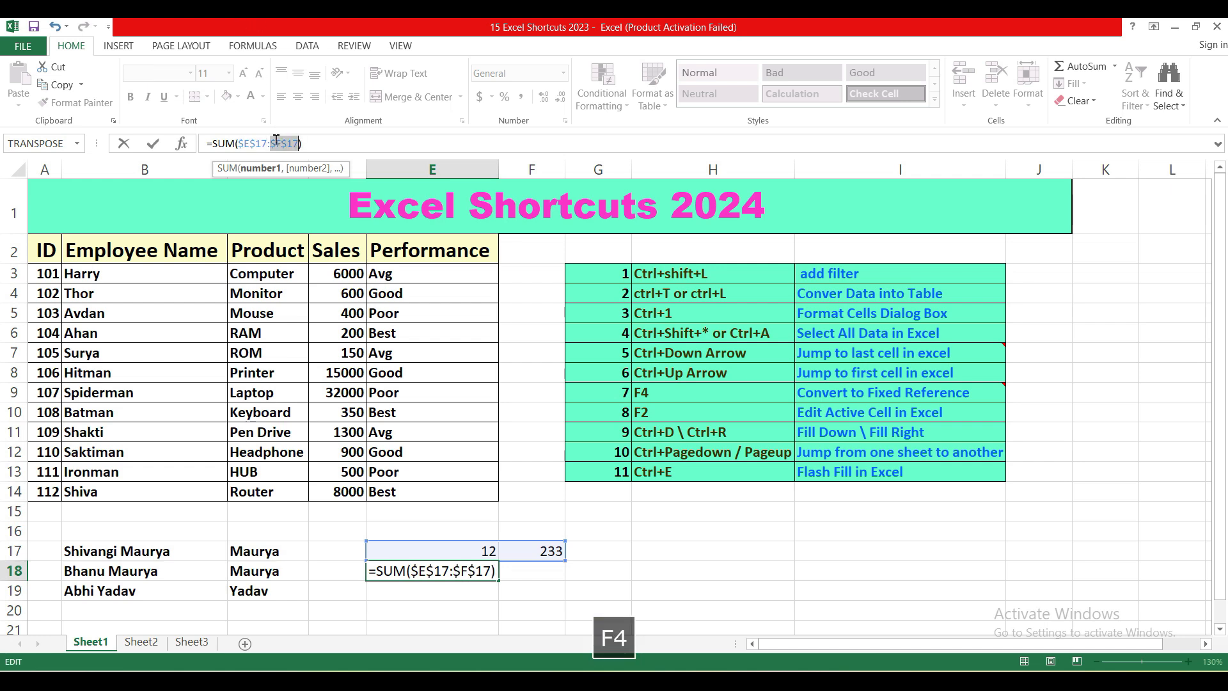
{"action": "key", "text": "Return"}
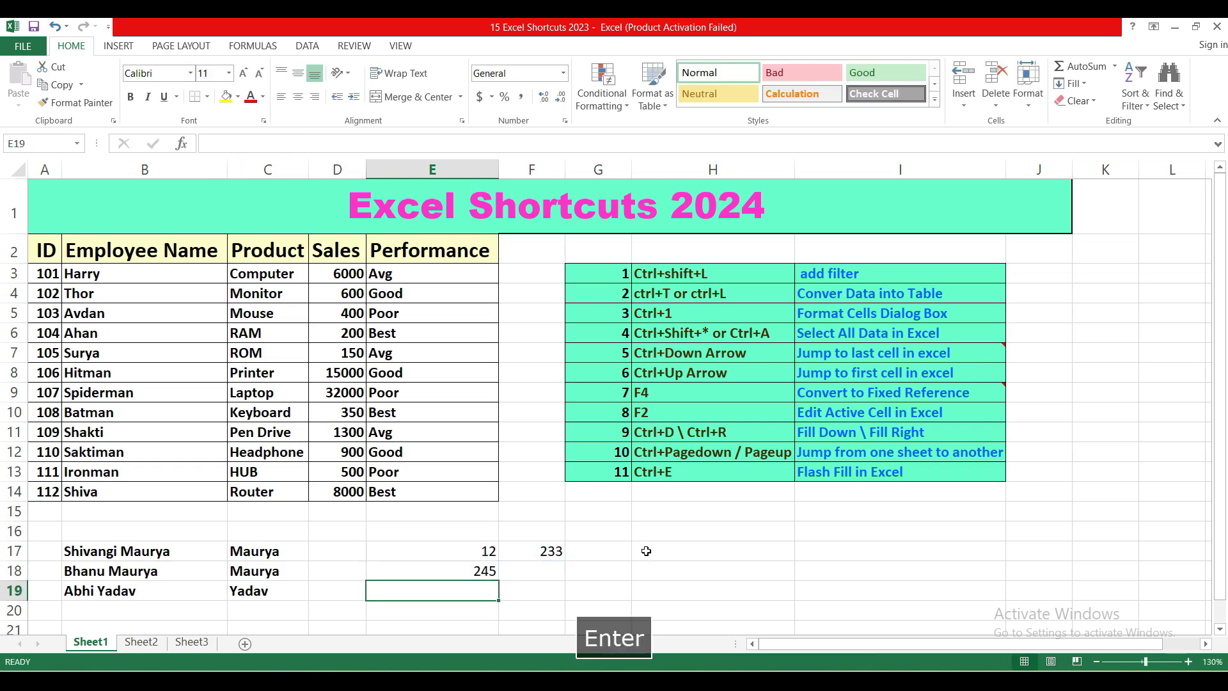
Step: Copy the formula from E18 into cell H18 and end the copy mode
{"action": "left_click", "coordinate": [484, 570]}
{"action": "key", "text": "ctrl+c"}
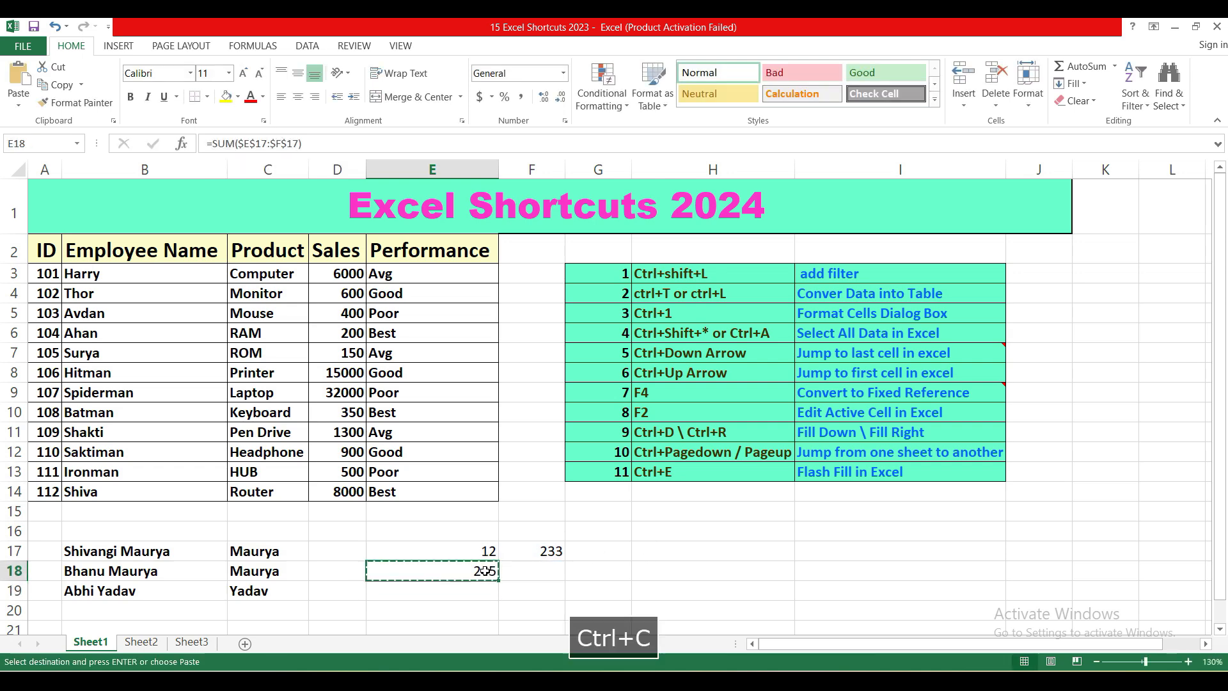
{"action": "left_click", "coordinate": [639, 567]}
{"action": "key", "text": "ctrl+v"}
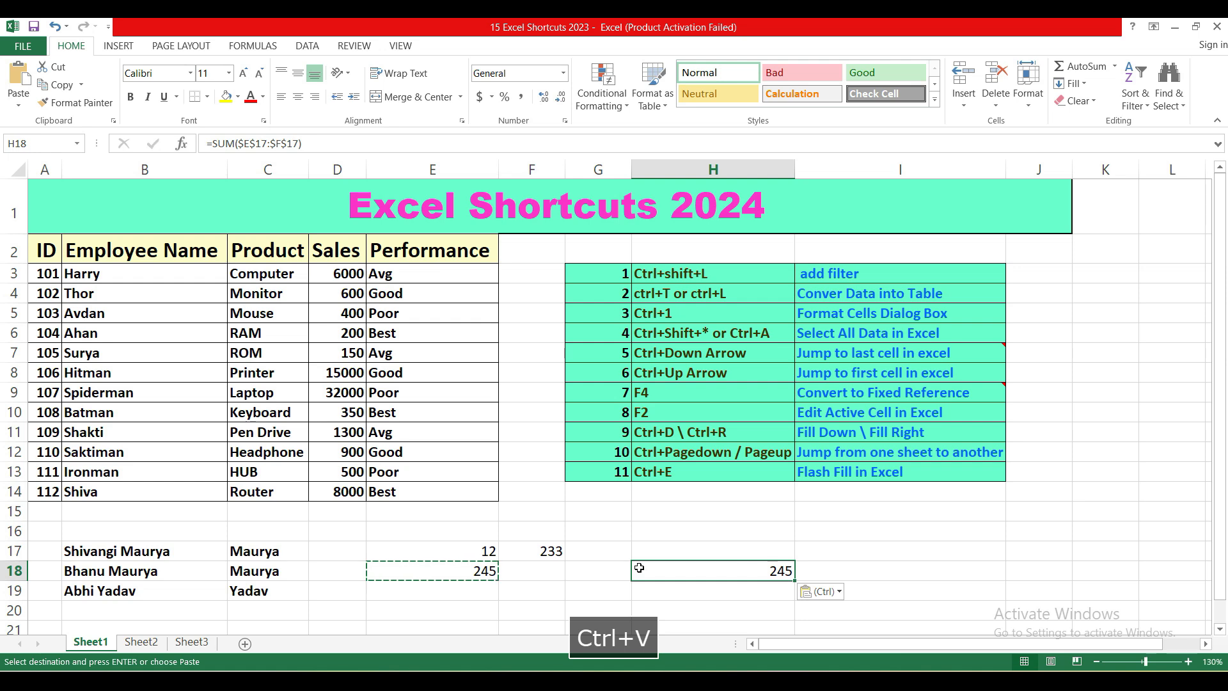
{"action": "left_click", "coordinate": [823, 548]}
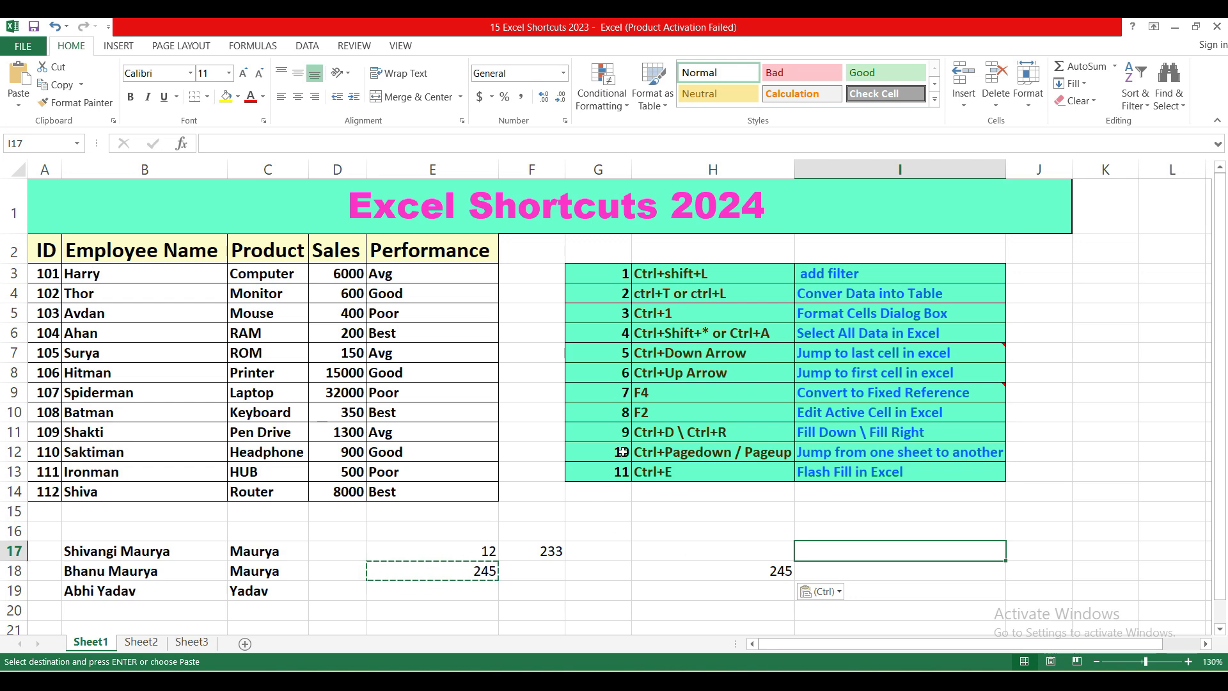
{"action": "left_click", "coordinate": [609, 546]}
{"action": "key", "text": "Escape"}
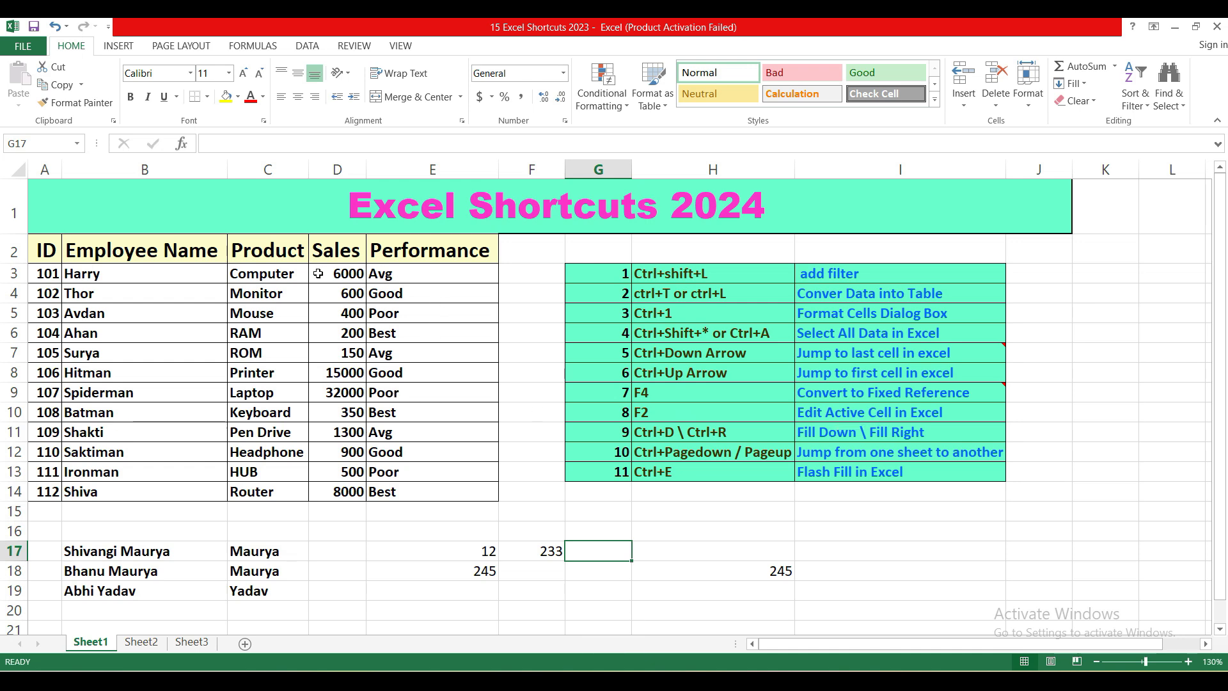
Step: Edit cell B3 in place, adding skfk after the existing text, and remove the added letters again
{"action": "left_click", "coordinate": [158, 277]}
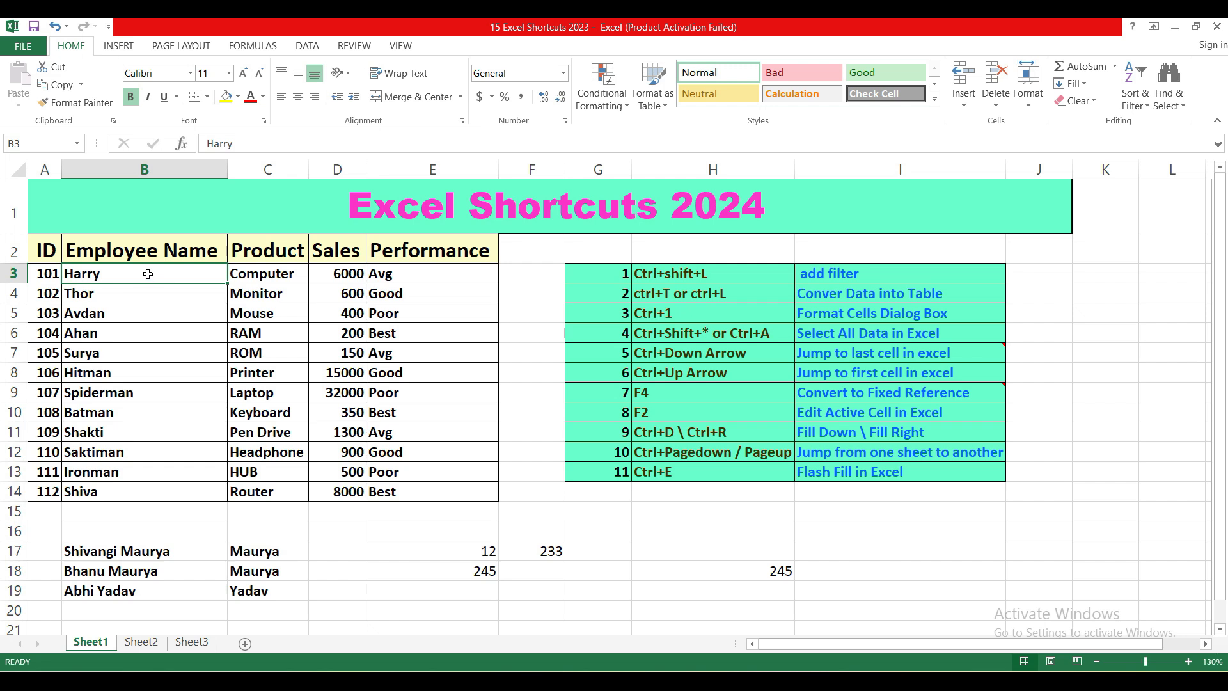
{"action": "key", "text": "F2"}
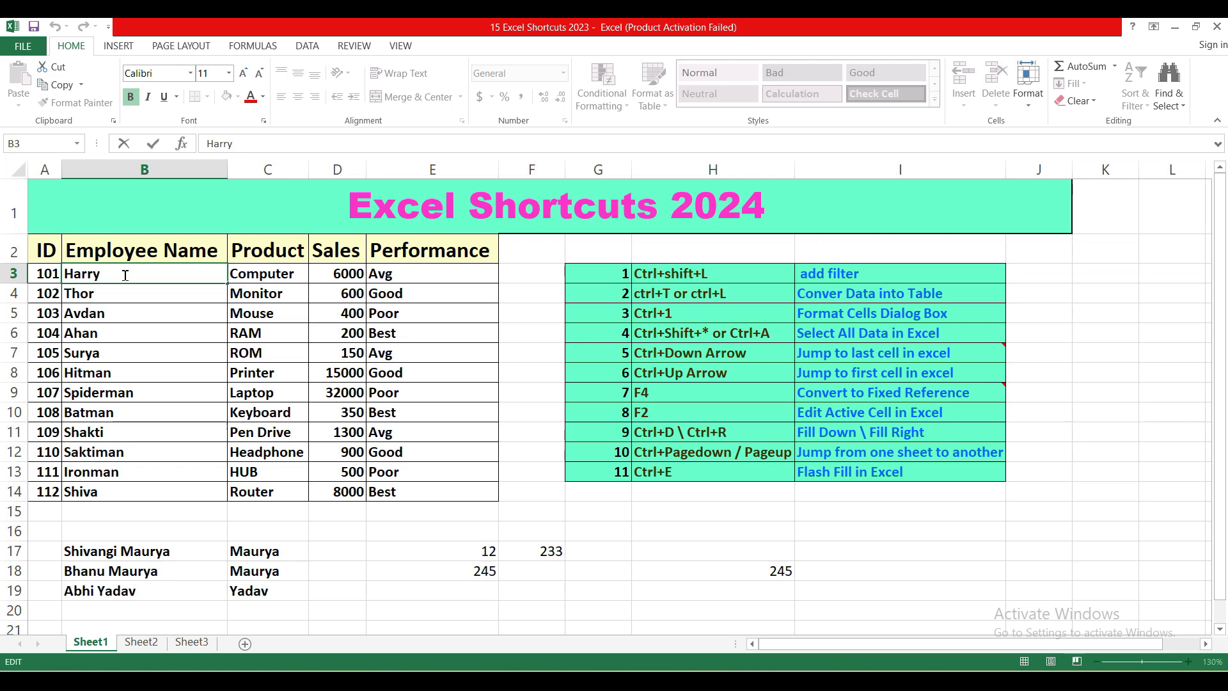
{"action": "key", "text": "Escape"}
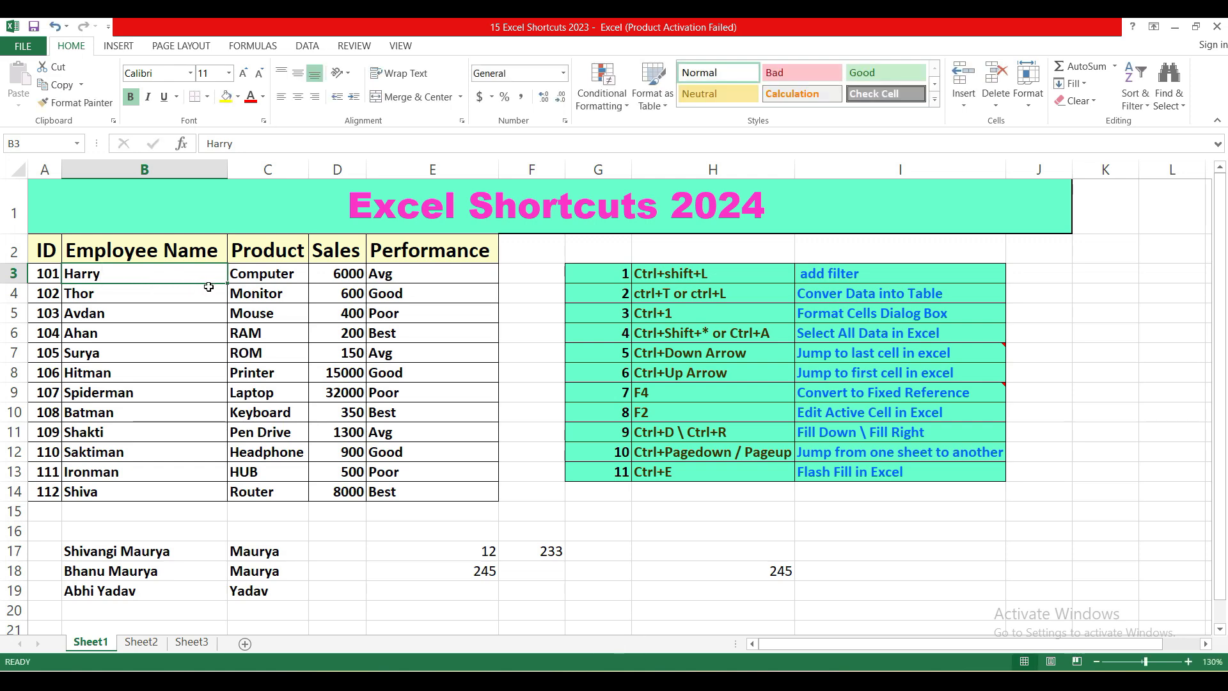
{"action": "key", "text": "F2"}
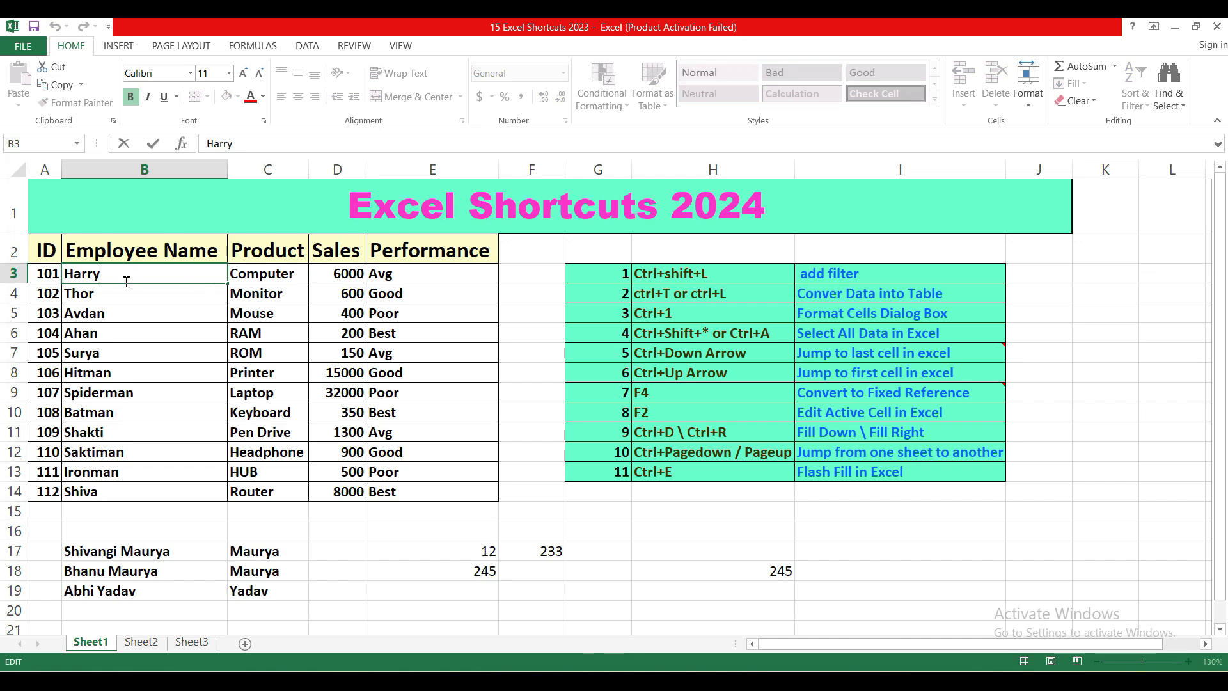
{"action": "type", "text": "skh"}
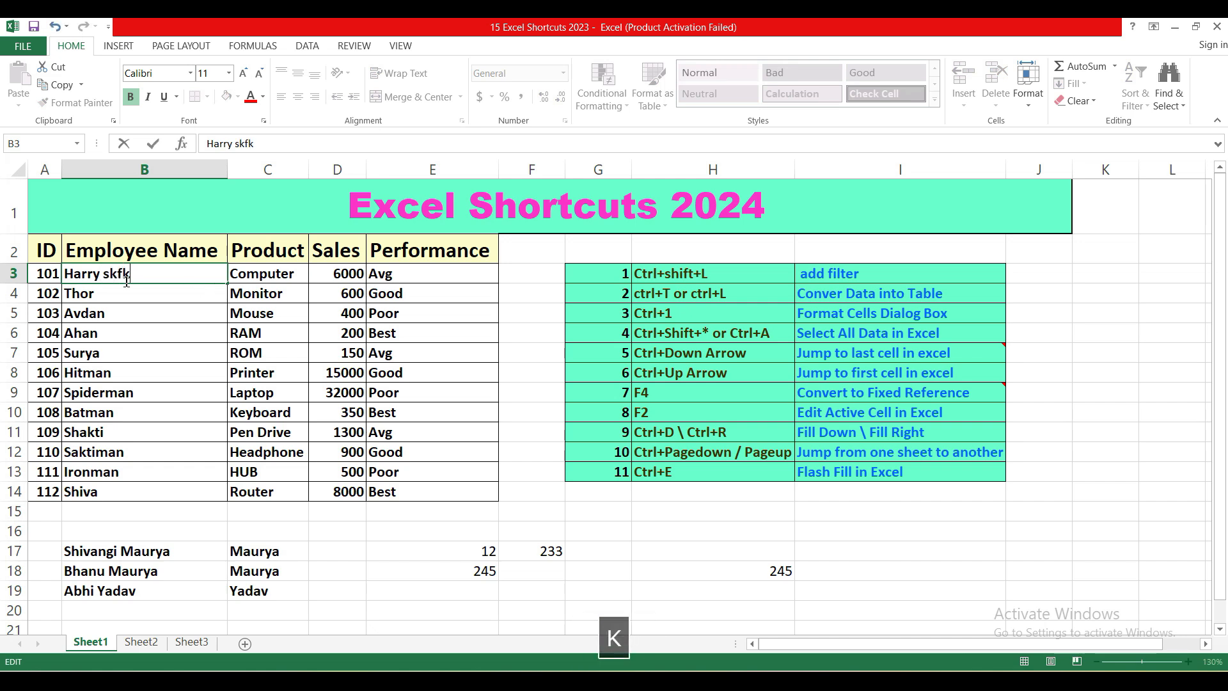
{"action": "key", "text": "BackSpace"}
{"action": "key", "text": "BackSpace"}
{"action": "key", "text": "BackSpace"}
{"action": "key", "text": "BackSpace"}
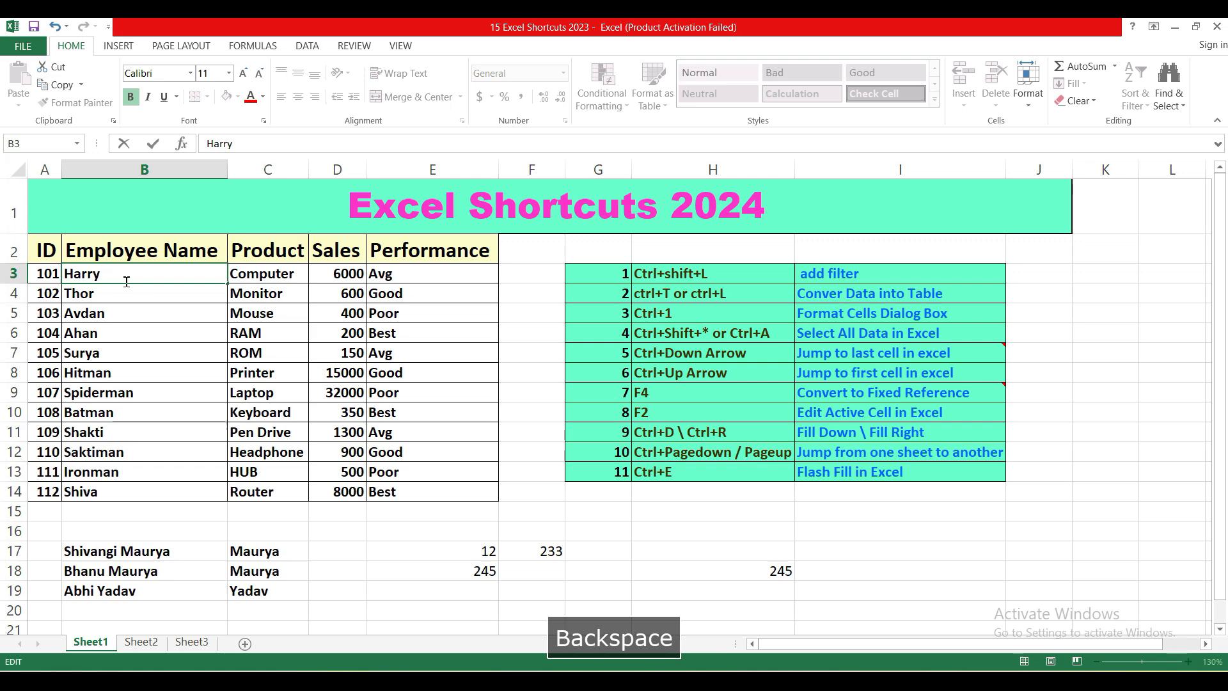
{"action": "key", "text": "Return"}
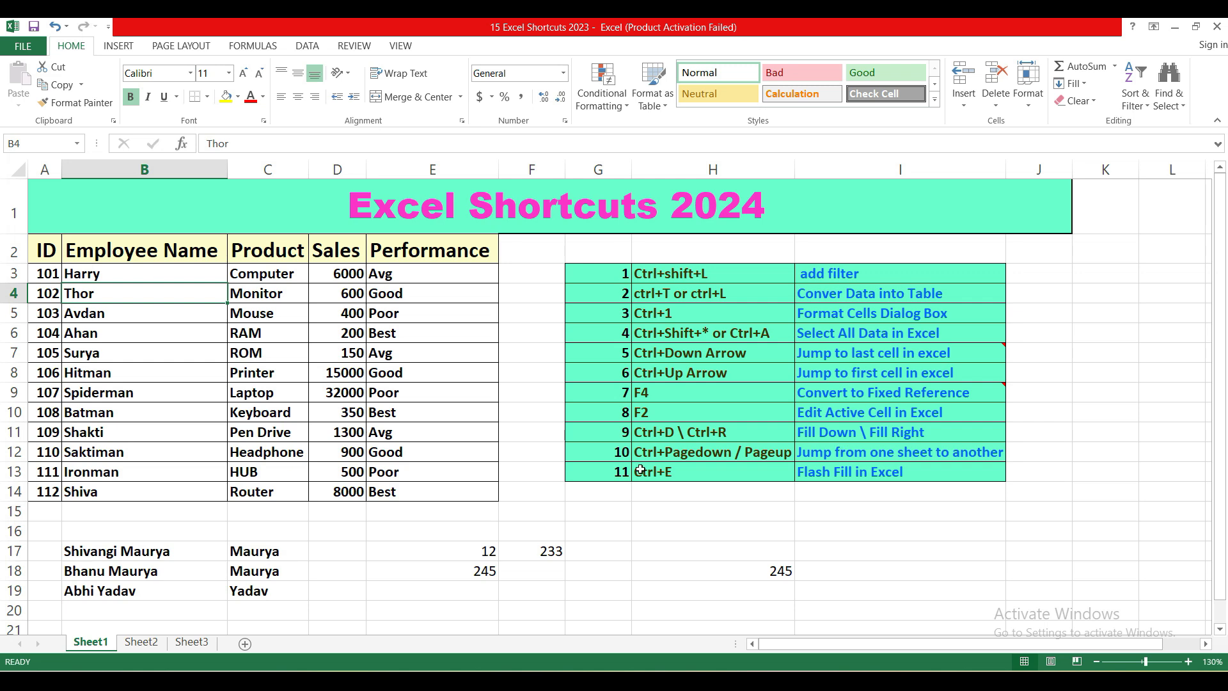
Step: Fill the value of F17 down into F18, and fill F18 right into G18
{"action": "left_click", "coordinate": [547, 551]}
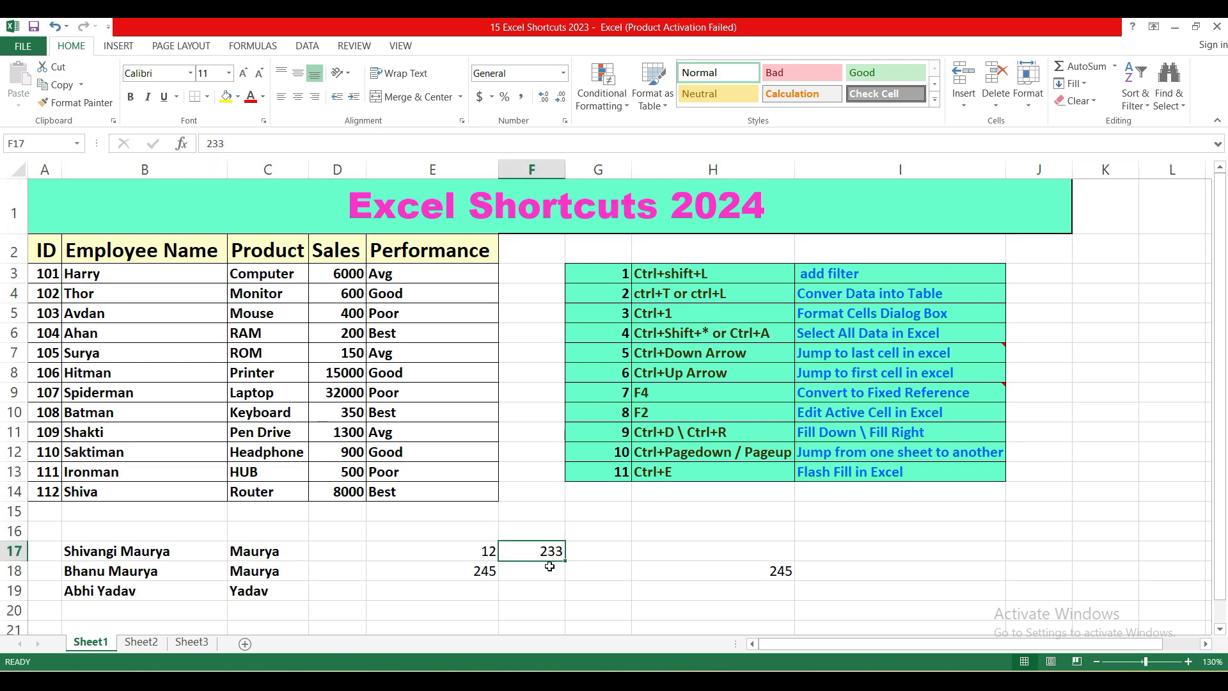
{"action": "left_click", "coordinate": [550, 566]}
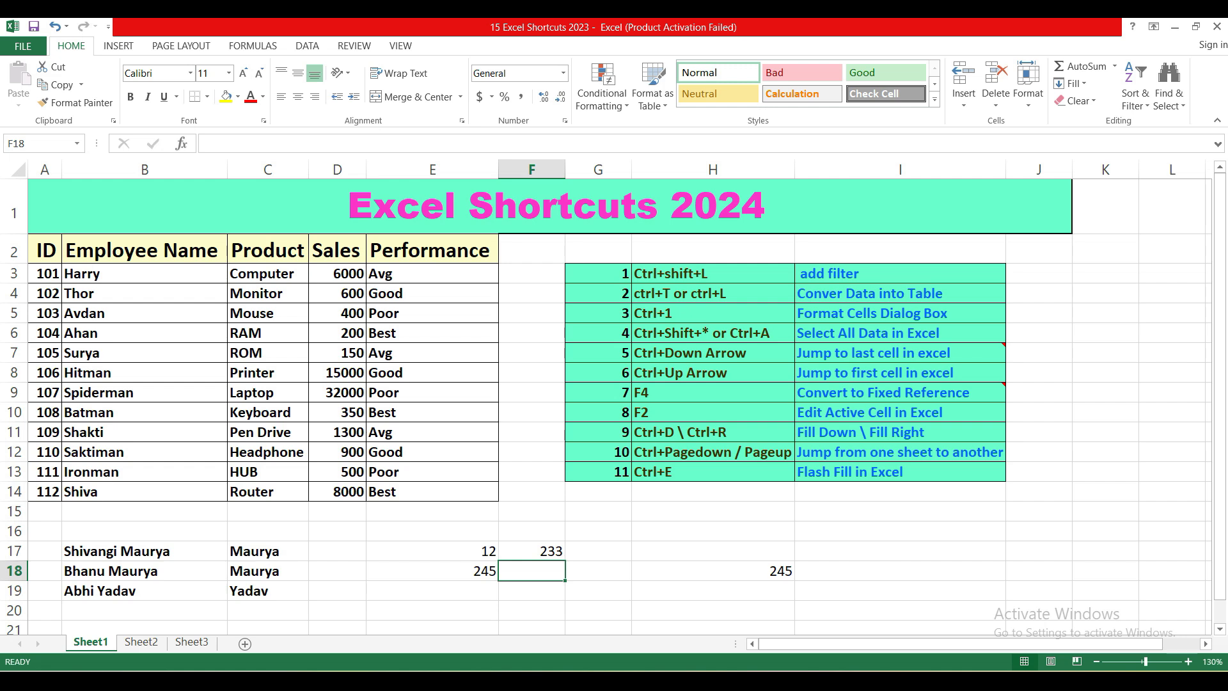
{"action": "key", "text": "ctrl+d"}
{"action": "left_click", "coordinate": [601, 568]}
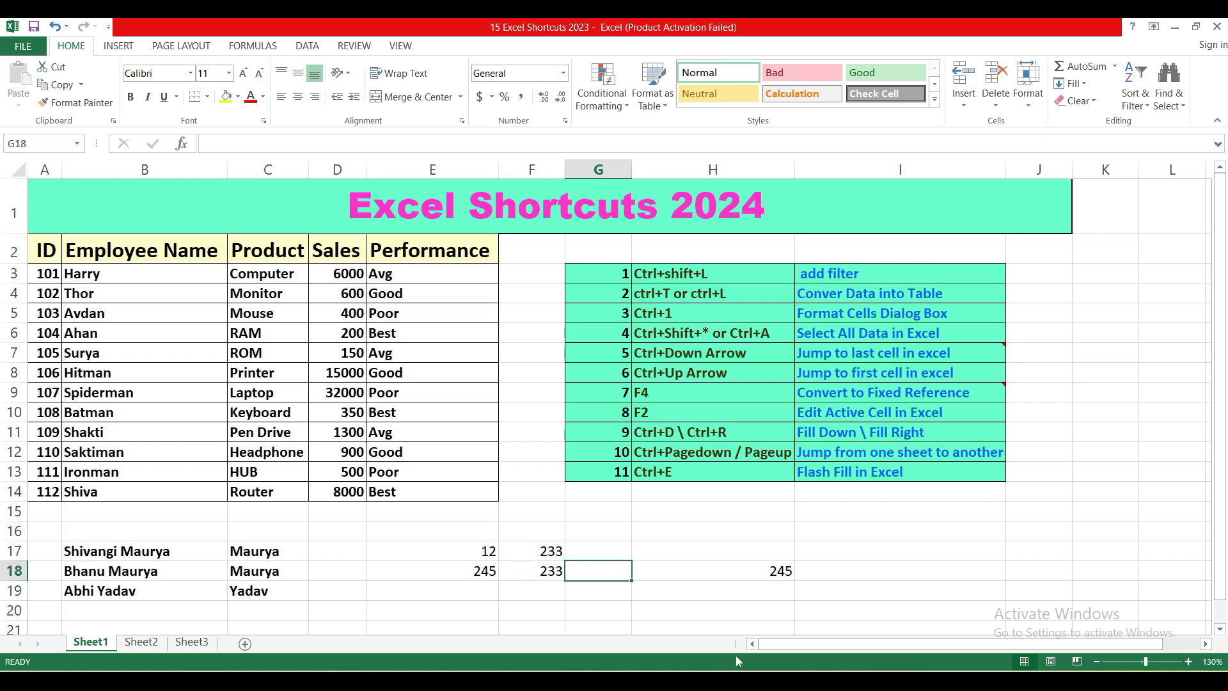
{"action": "key", "text": "ctrl+r"}
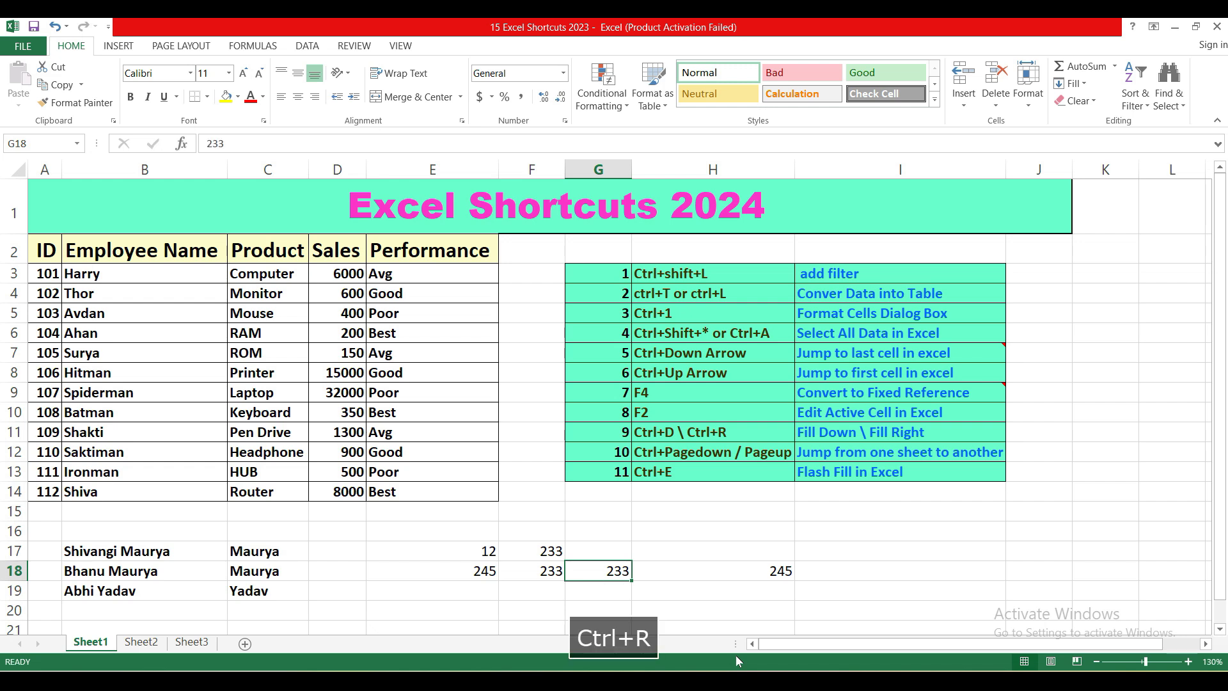
{"action": "left_click", "coordinate": [554, 570]}
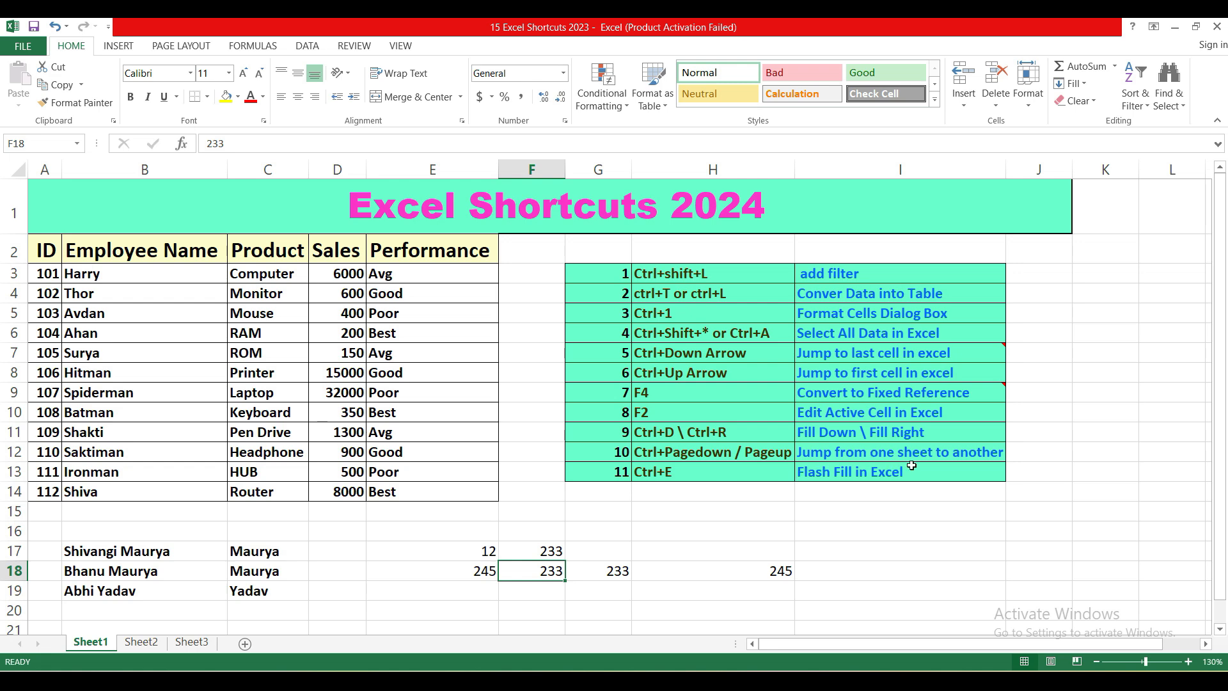
{"action": "left_click", "coordinate": [621, 556]}
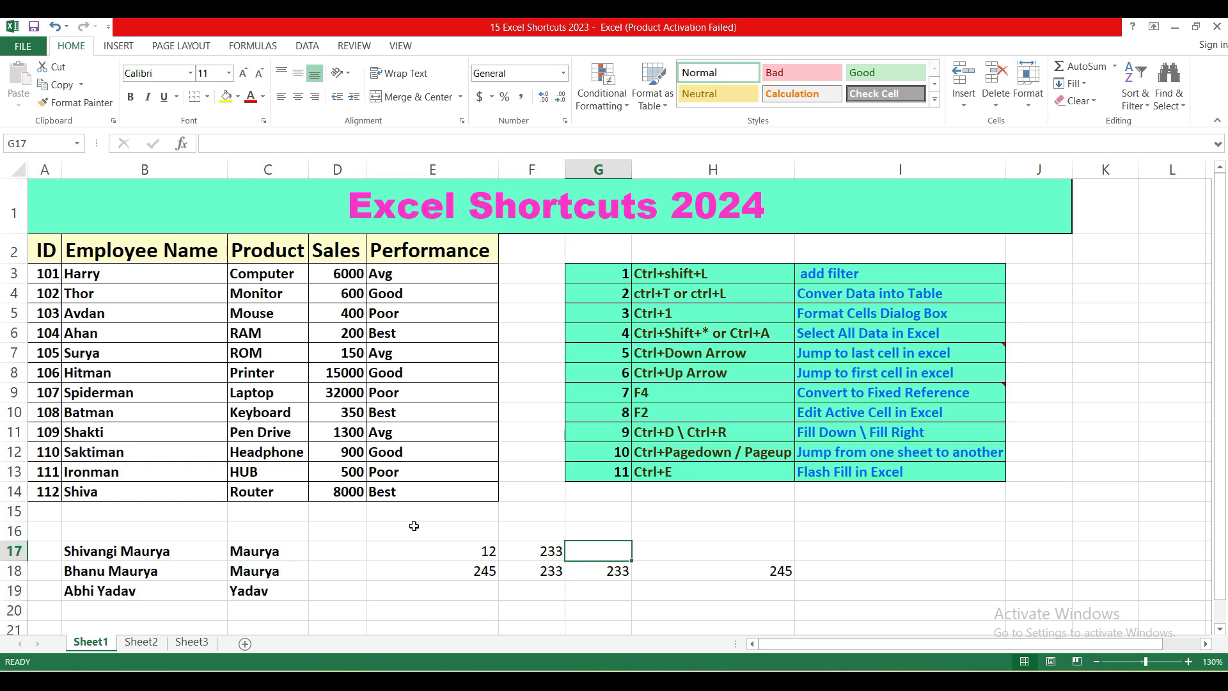
Step: Switch from Sheet1 to Sheet2 starting at cell D15, return to Sheet1 and select cell I16
{"action": "left_click", "coordinate": [342, 509]}
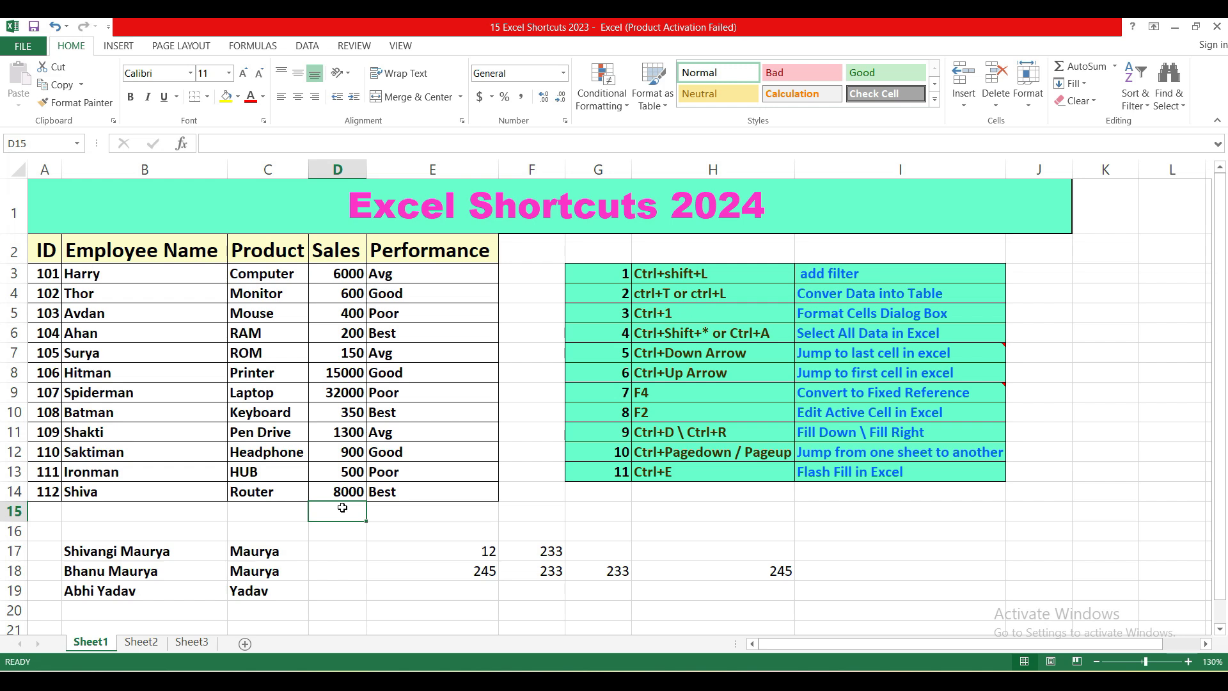
{"action": "key", "text": "Num_Lock"}
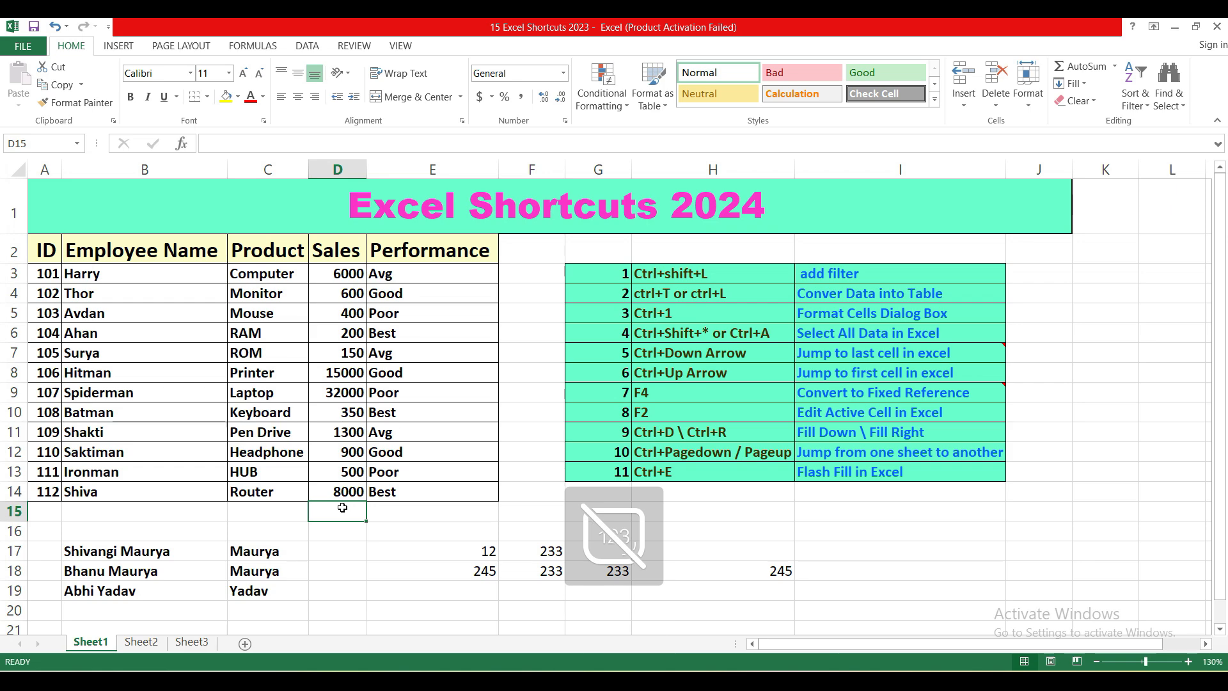
{"action": "key", "text": "ctrl+Page_Down"}
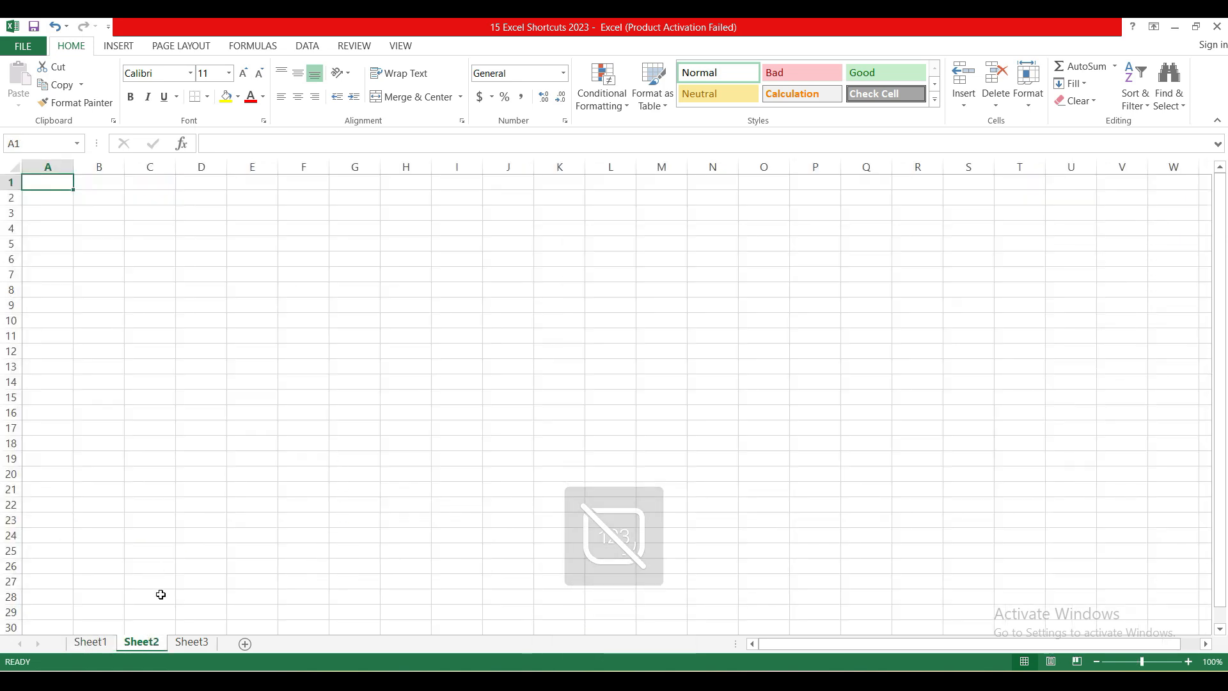
{"action": "left_click", "coordinate": [90, 642]}
{"action": "left_click", "coordinate": [841, 536]}
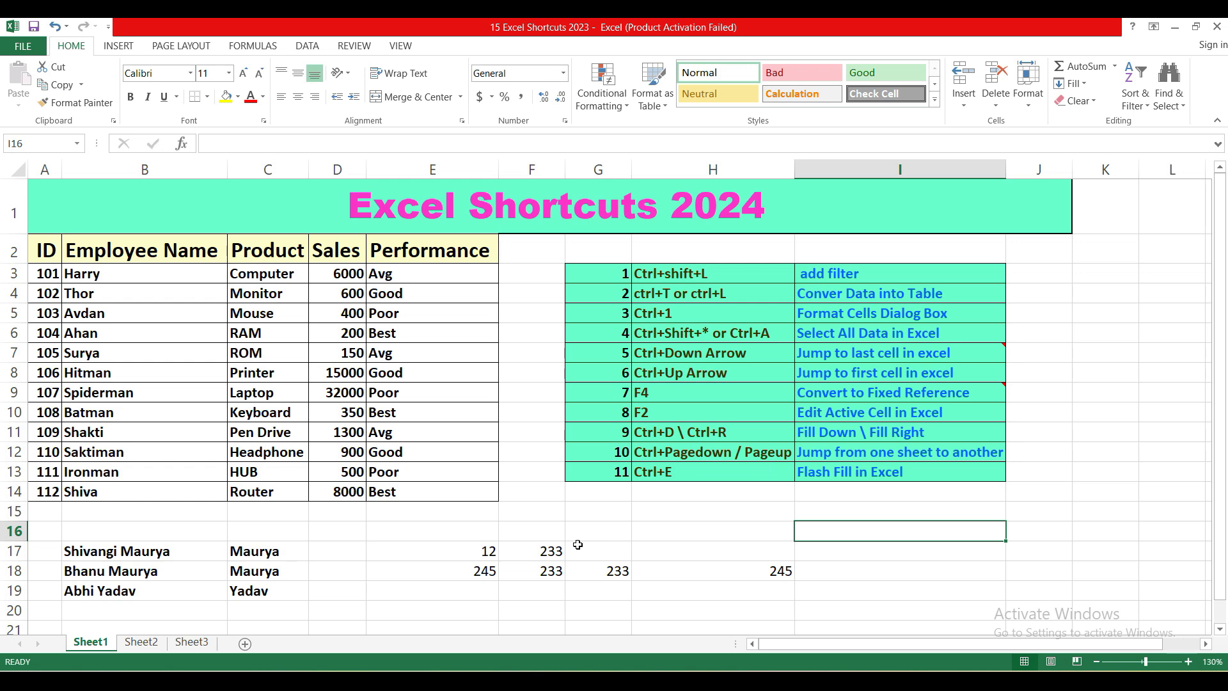
Step: Apply bold formatting to the empty cell D18
{"action": "left_click", "coordinate": [361, 574]}
{"action": "key", "text": "ctrl+b"}
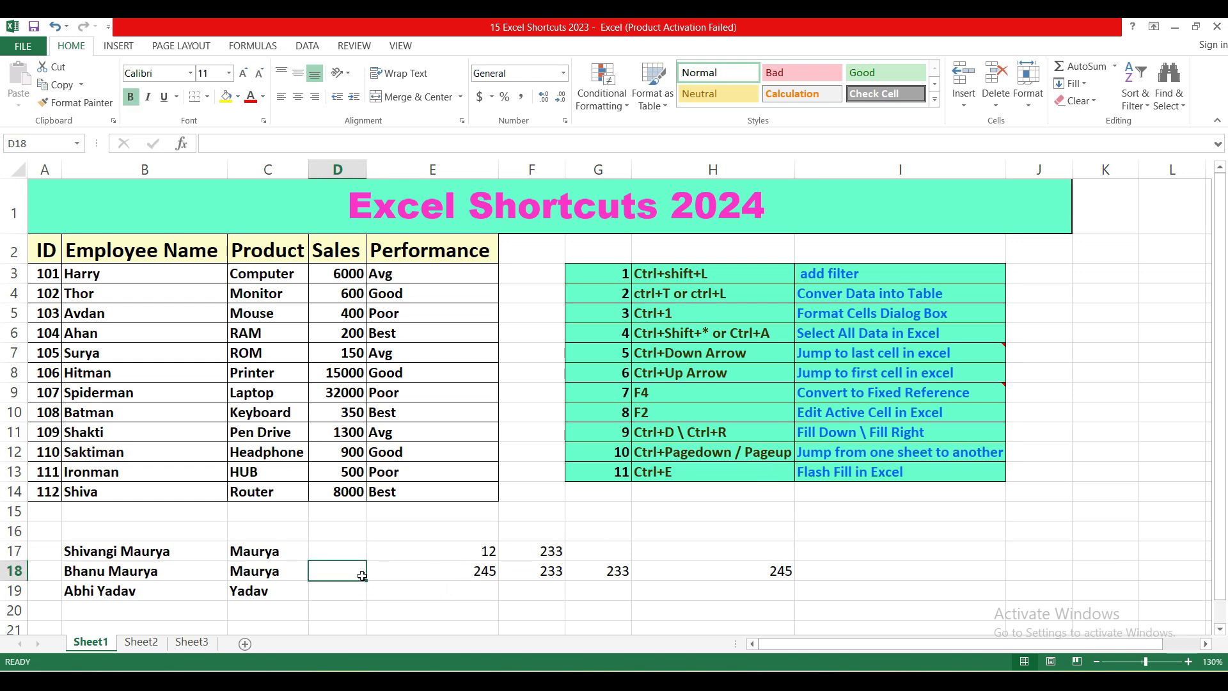
Step: Move to the next sheet, Sheet2, starting from cell C15, and back to the previous sheet, Sheet1
{"action": "key", "text": "ctrl+Page_Up"}
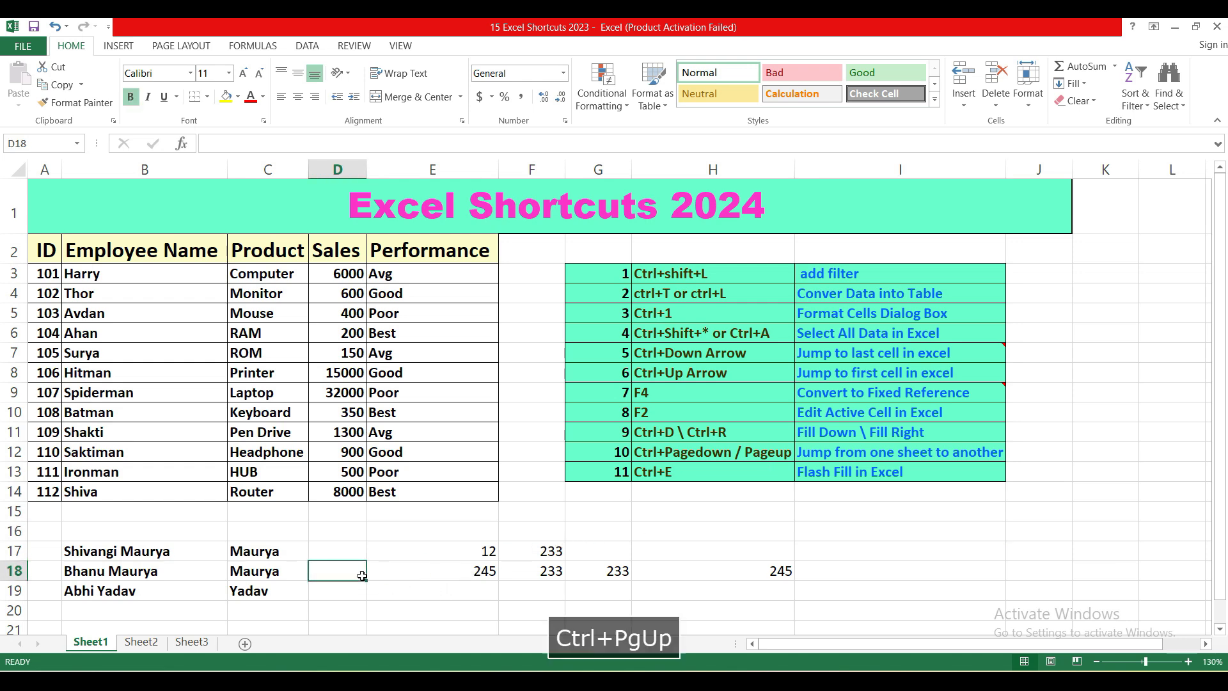
{"action": "left_click", "coordinate": [294, 510]}
{"action": "key", "text": "ctrl+Page_Down"}
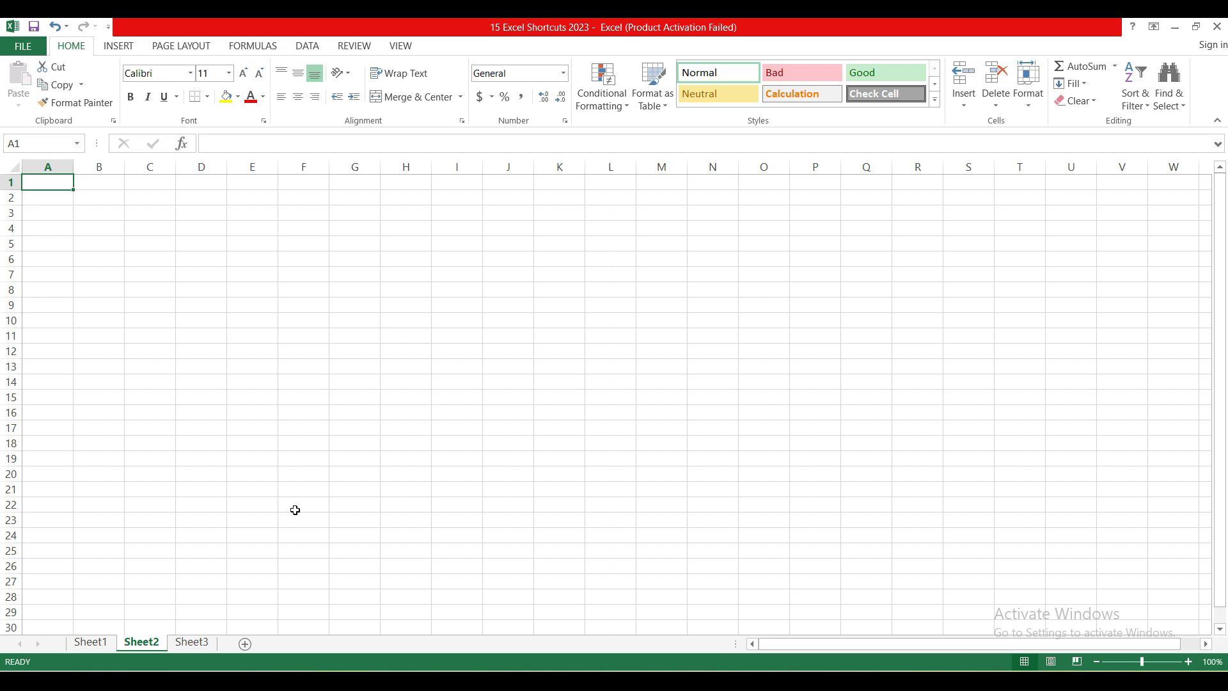
{"action": "key", "text": "ctrl+Page_Up"}
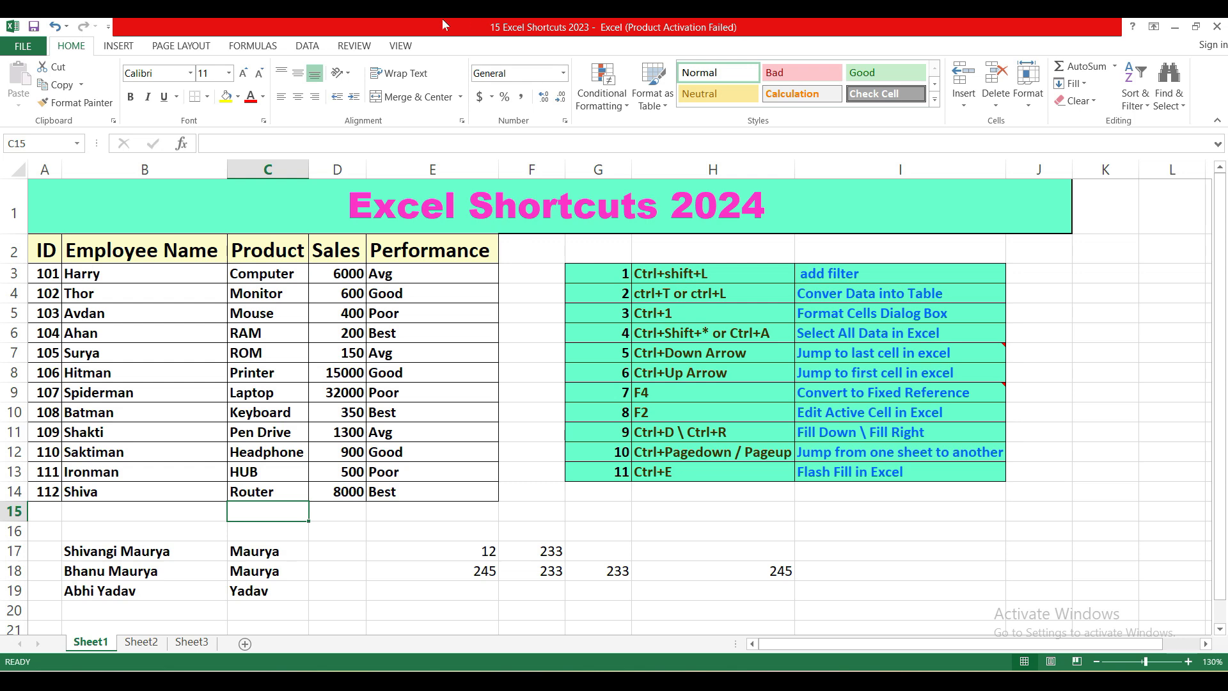
Step: Clear the extracted surnames below the first example, deleting the contents of C18:C20
{"action": "left_click", "coordinate": [312, 49]}
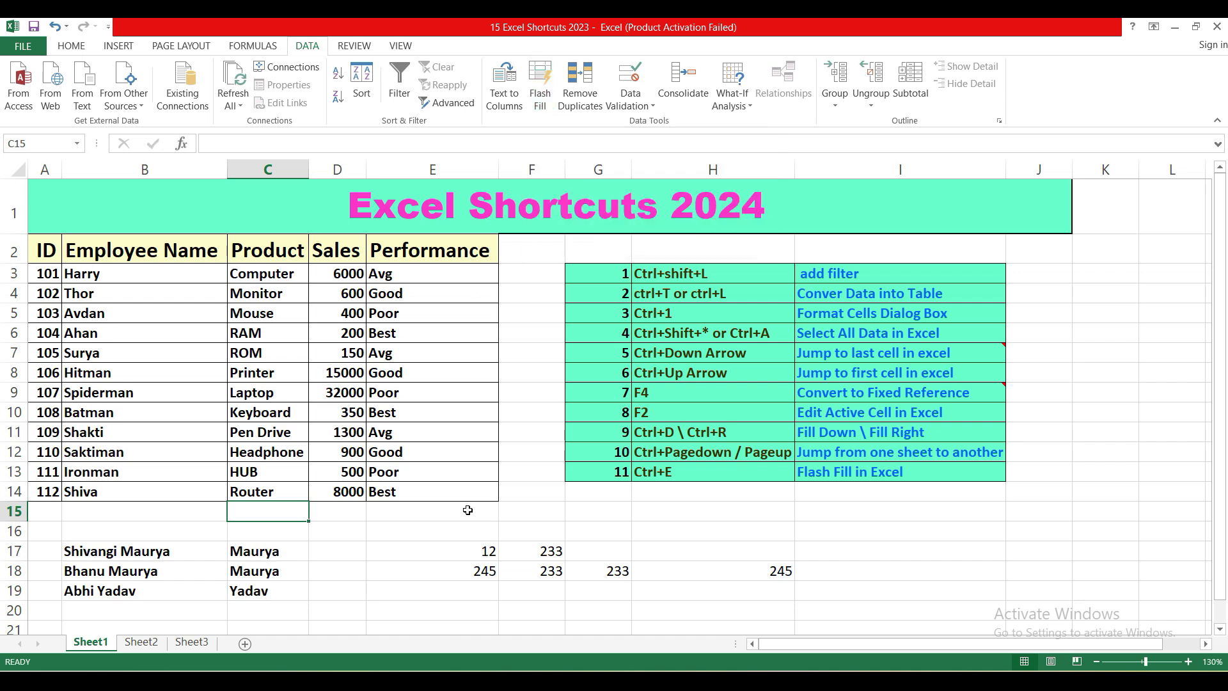
{"action": "left_click", "coordinate": [337, 544]}
{"action": "left_click", "coordinate": [247, 551]}
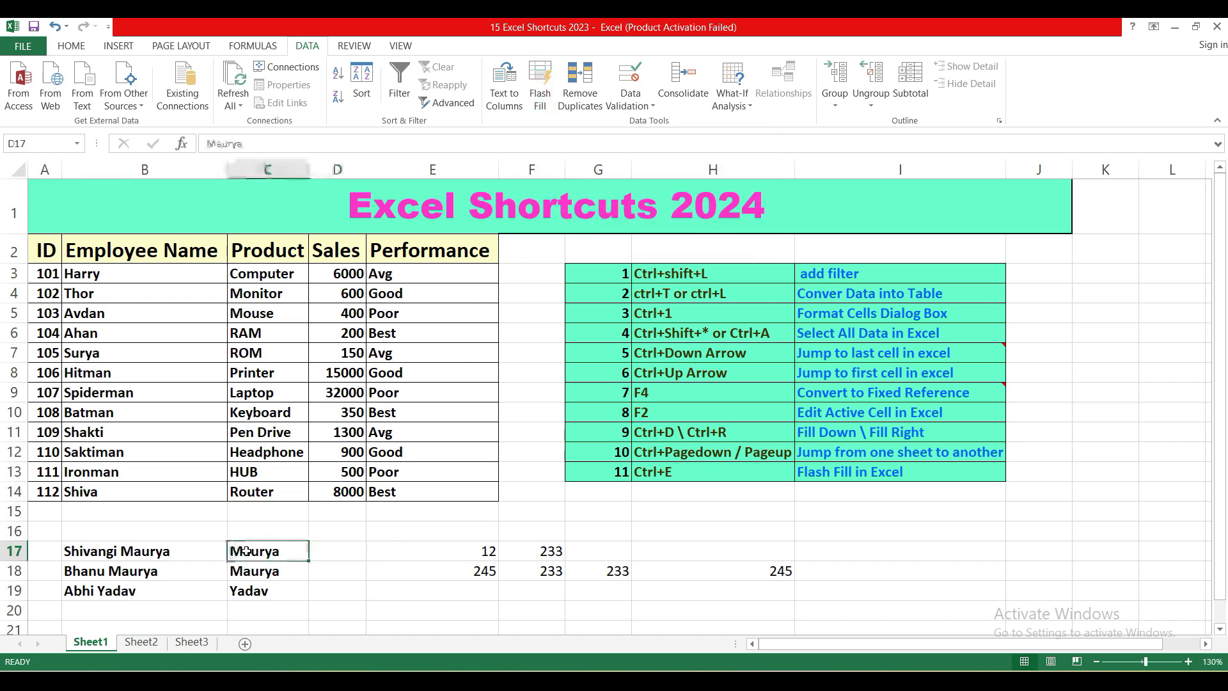
{"action": "left_click", "coordinate": [240, 571]}
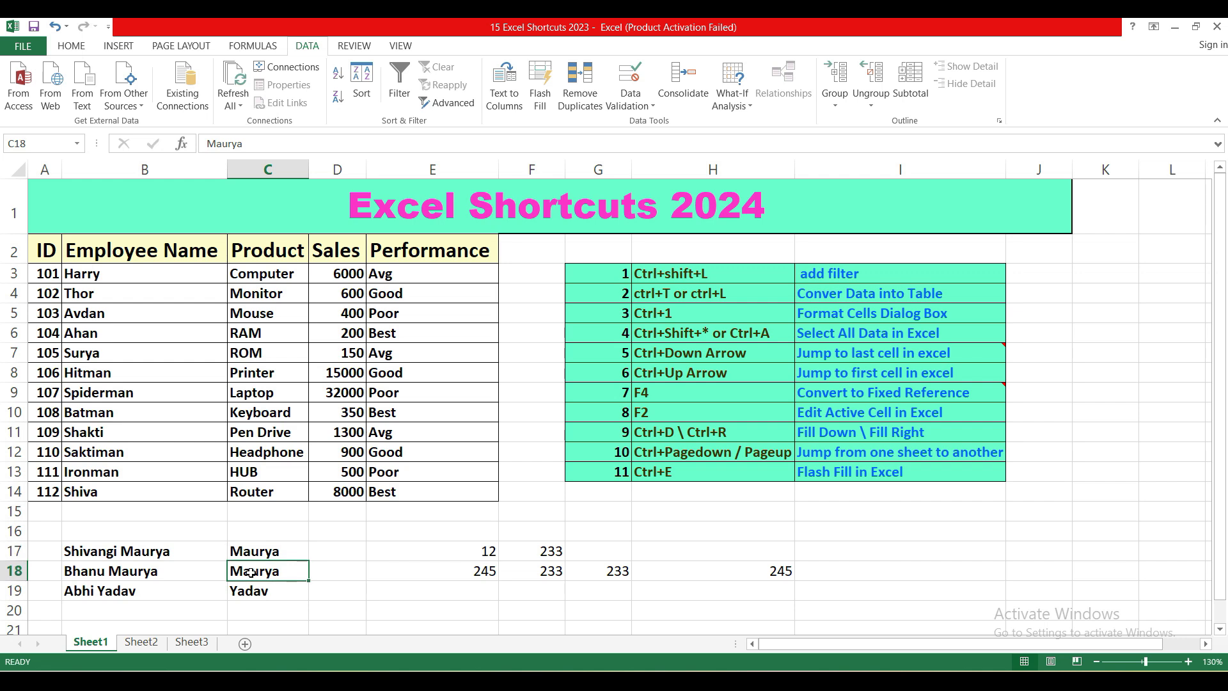
{"action": "key", "text": "shift+Down"}
{"action": "key", "text": "shift+Down"}
{"action": "key", "text": "Delete"}
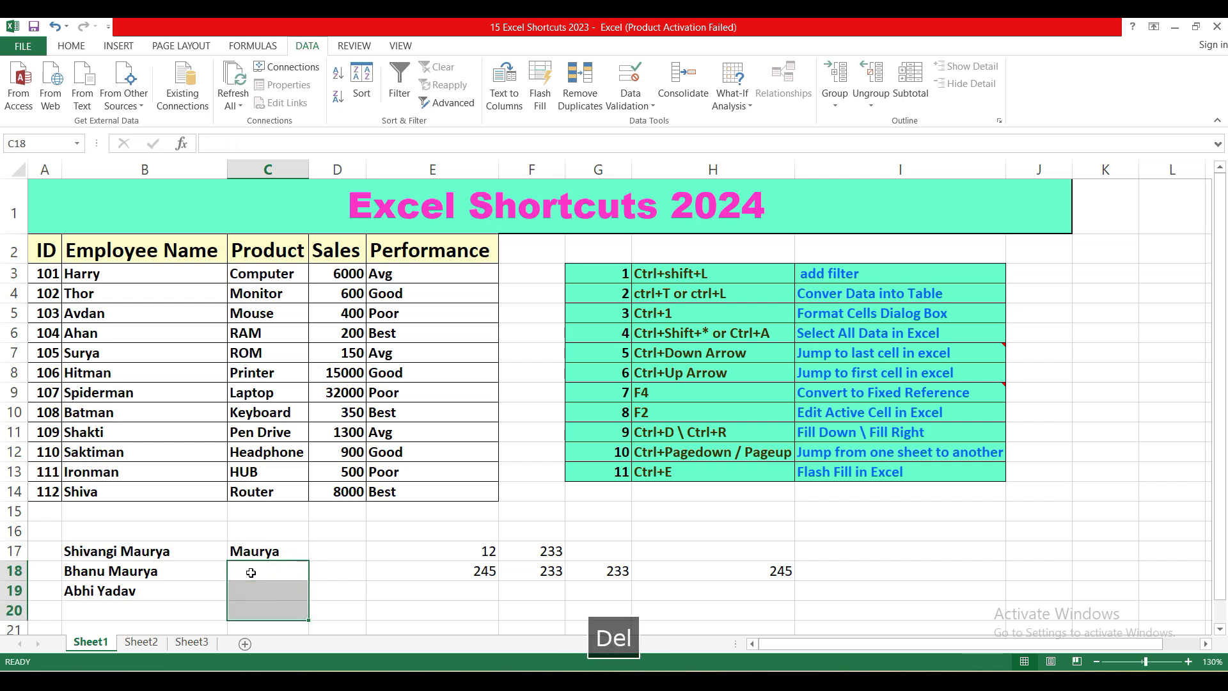
{"action": "left_click", "coordinate": [251, 572]}
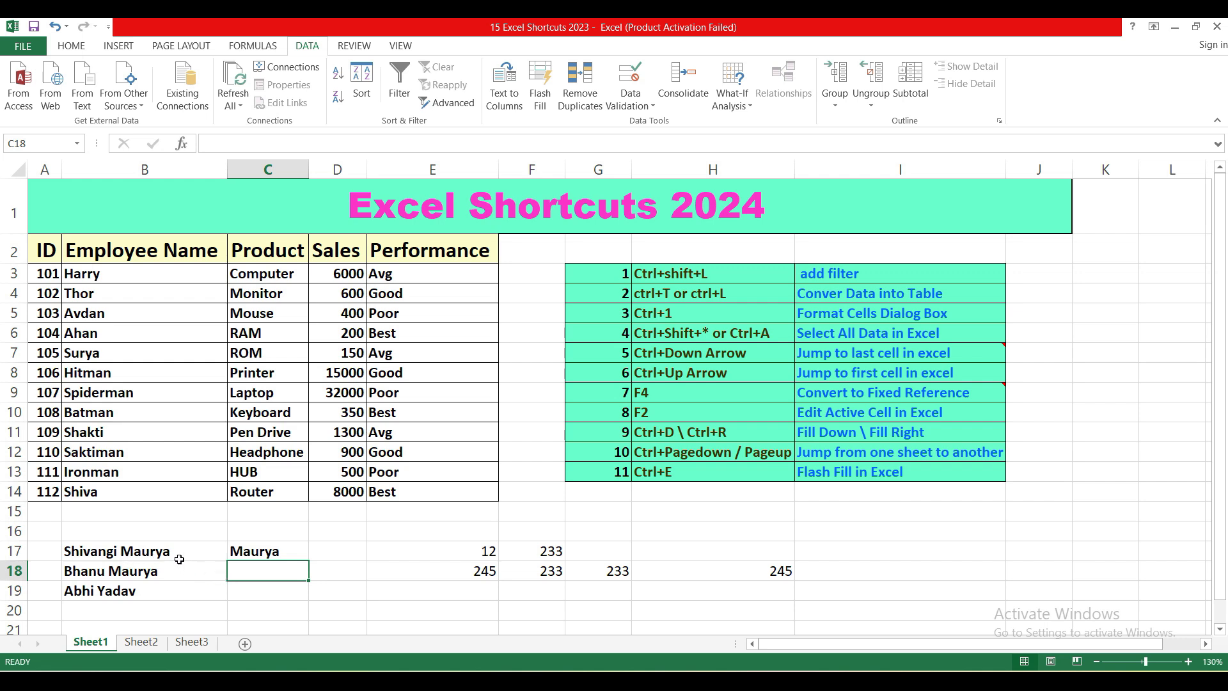
Step: Flash Fill the surnames across C17:C19, using the example in C17 as the pattern
{"action": "left_click", "coordinate": [253, 551]}
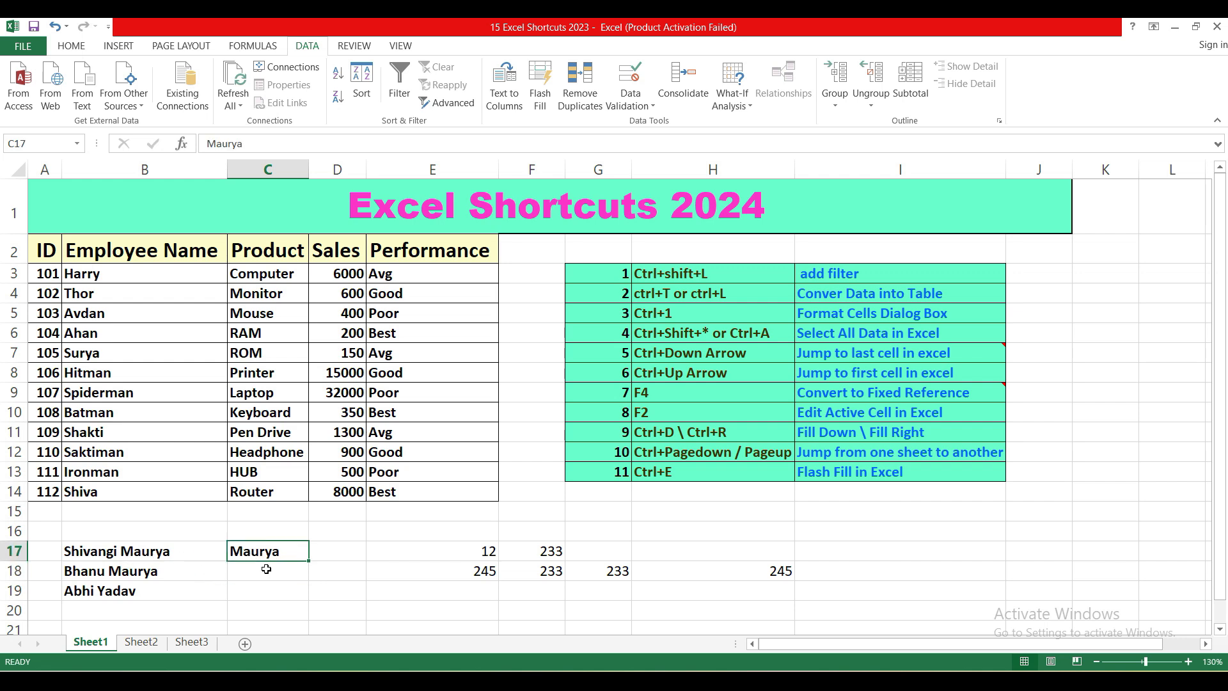
{"action": "key", "text": "shift+Down"}
{"action": "key", "text": "shift+Down"}
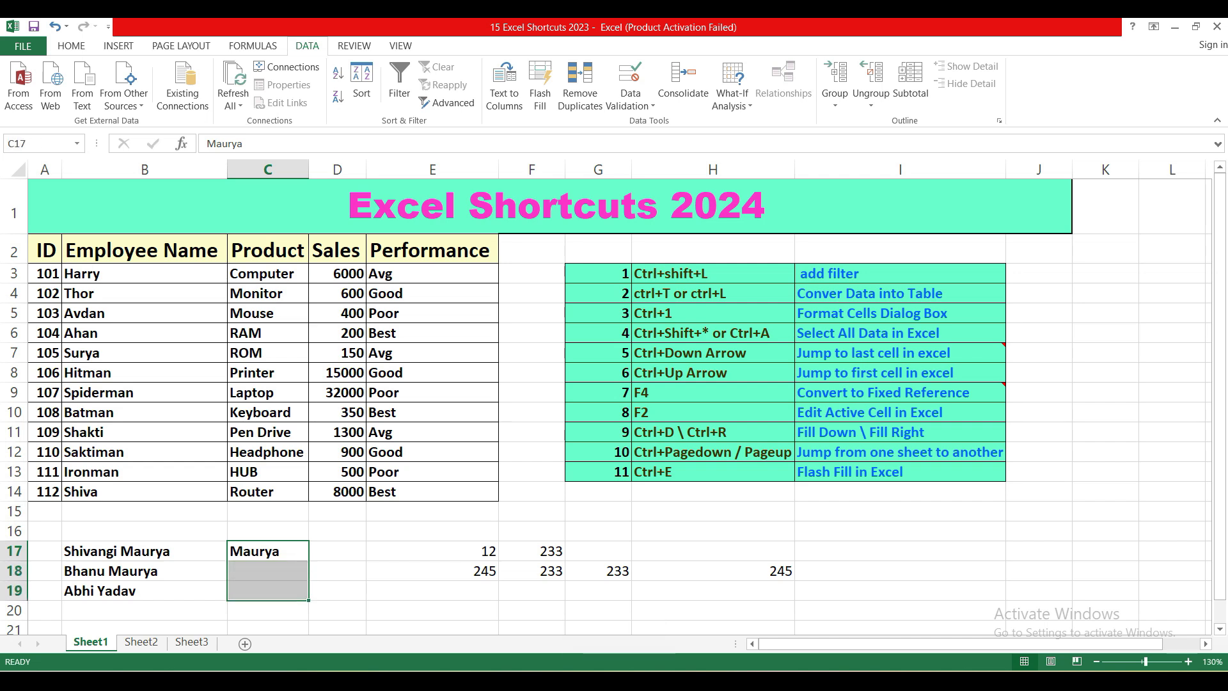
{"action": "key", "text": "ctrl+e"}
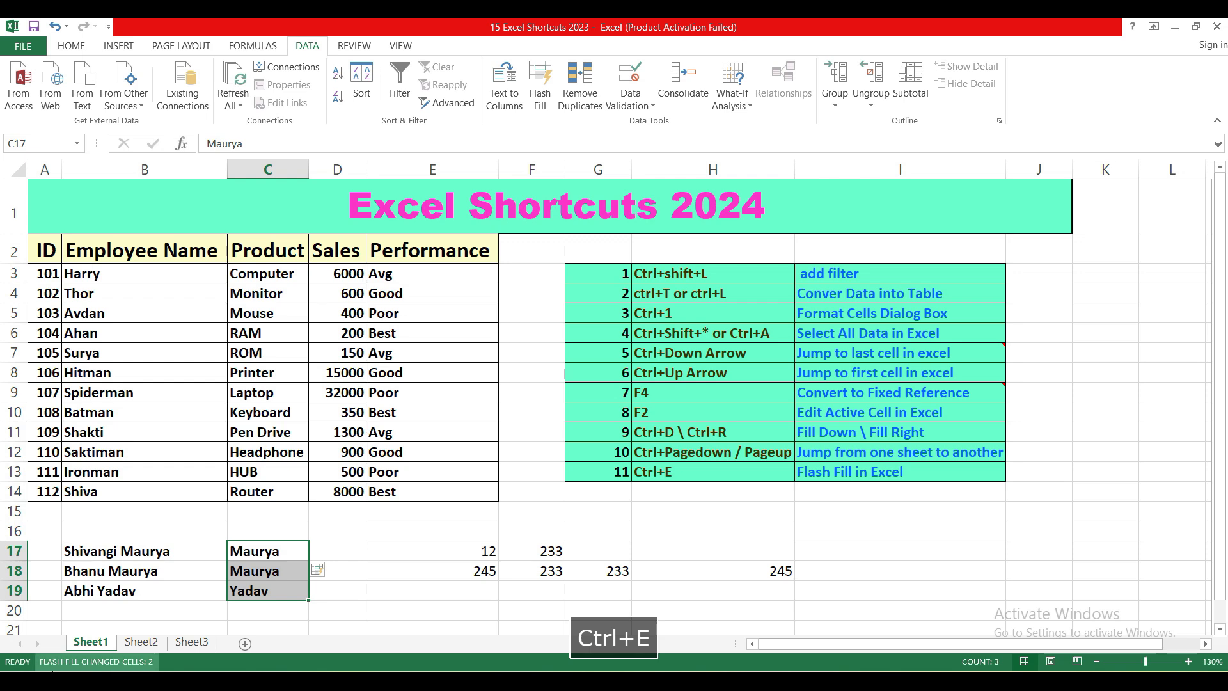
Step: Compare the full names in B17:B19 with the flash-filled surnames in C17:C19
{"action": "left_click", "coordinate": [119, 551]}
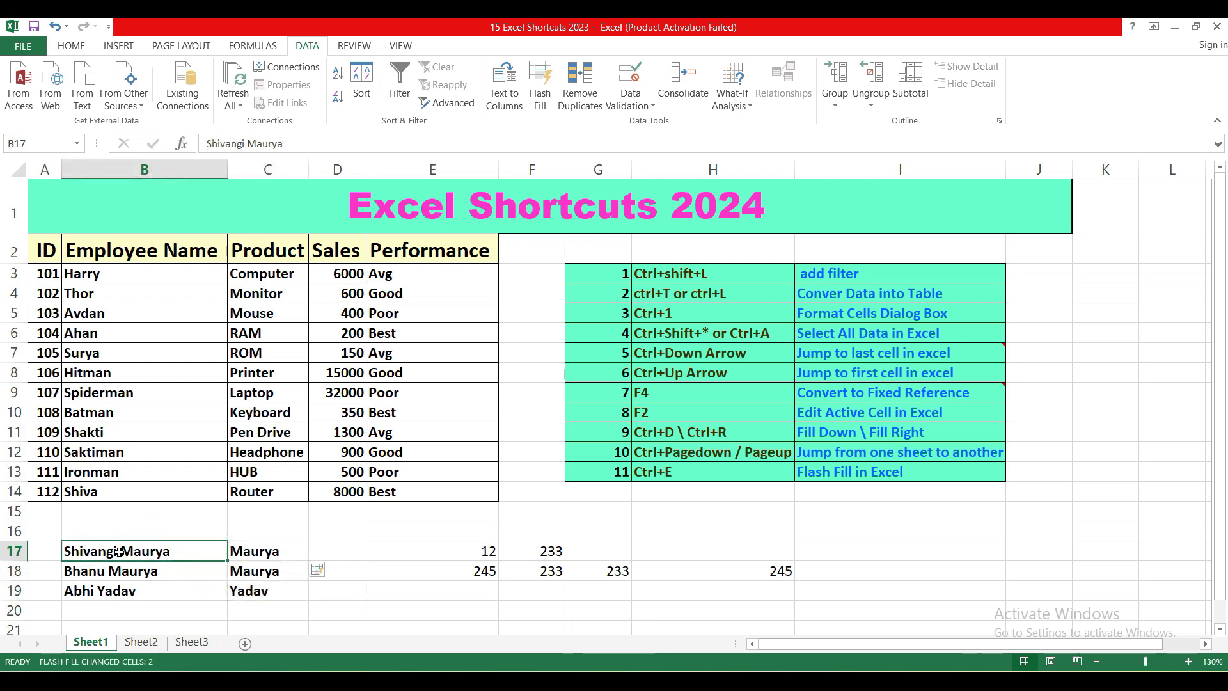
{"action": "key", "text": "Down"}
{"action": "key", "text": "Down"}
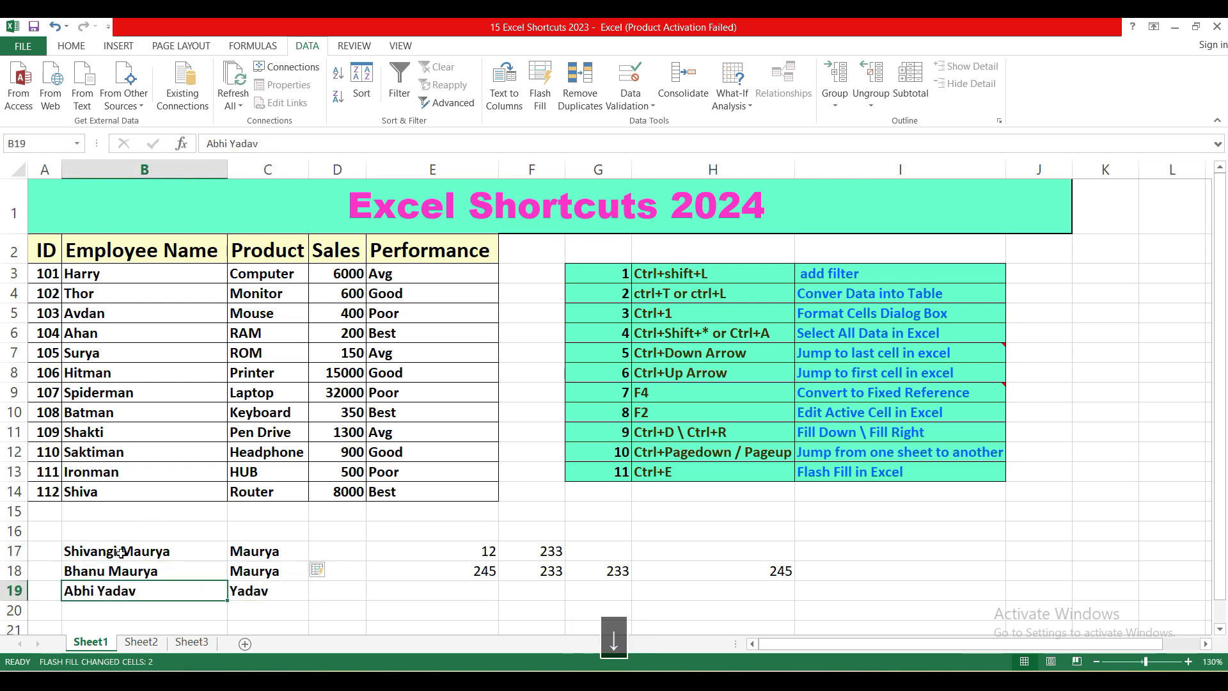
{"action": "left_click", "coordinate": [151, 571]}
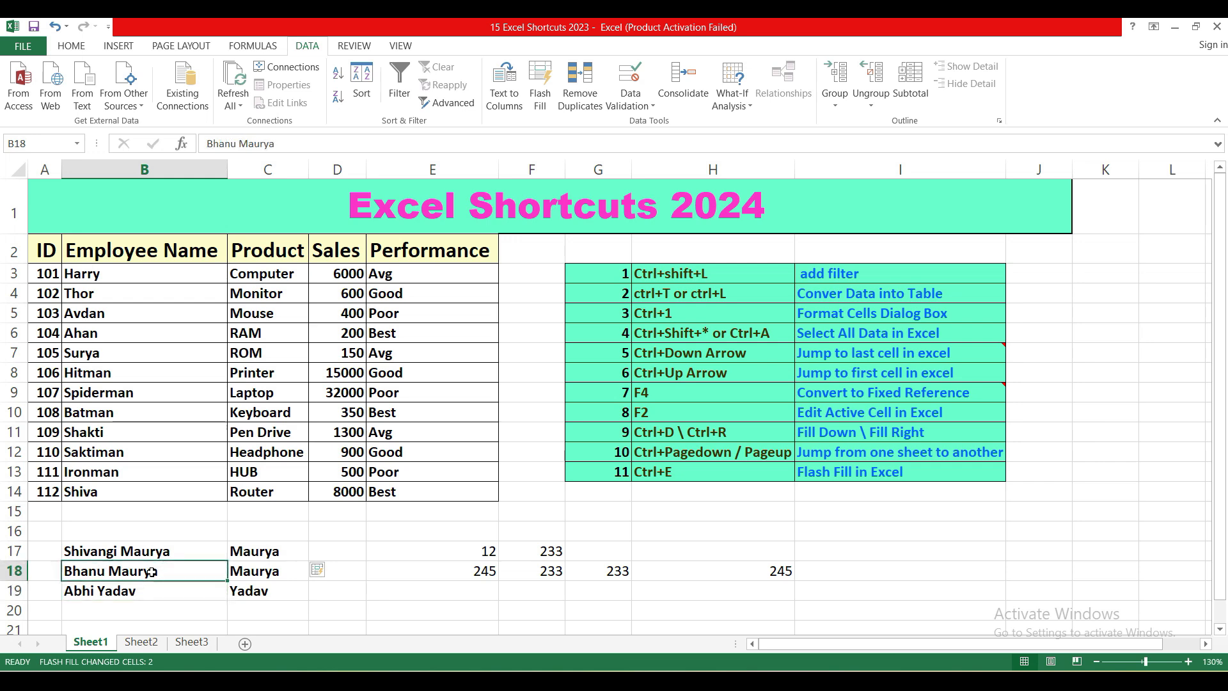
{"action": "left_click", "coordinate": [265, 576]}
{"action": "left_click", "coordinate": [271, 550]}
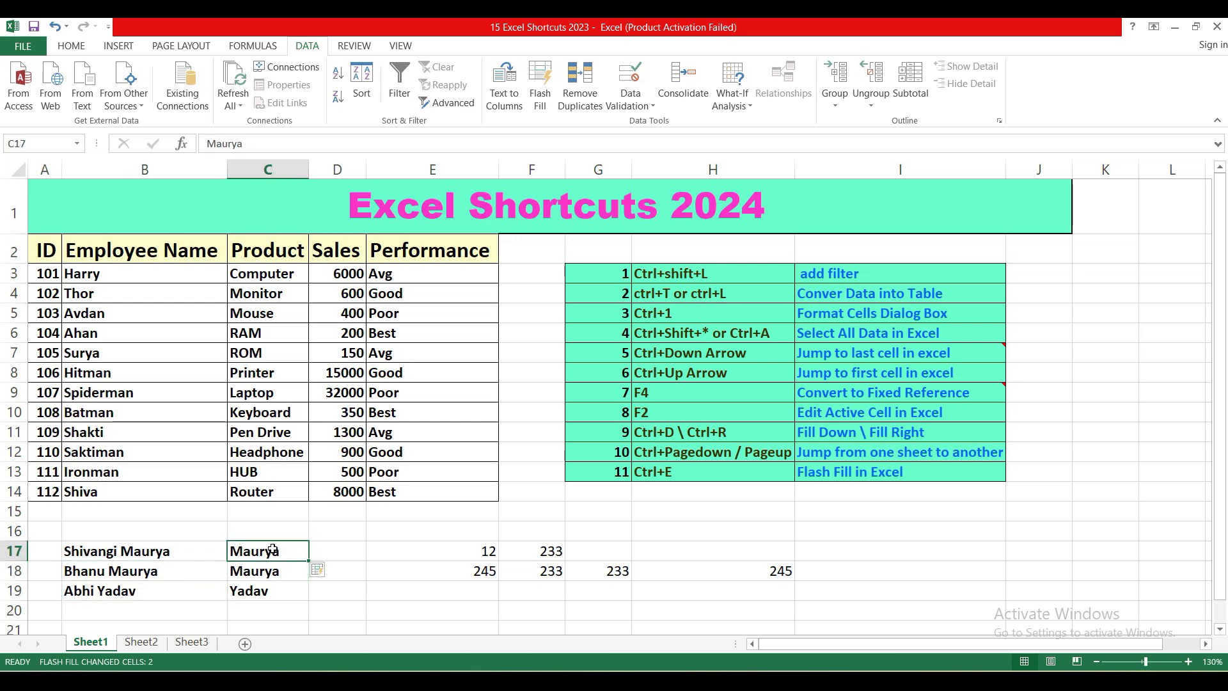
{"action": "key", "text": "Down"}
{"action": "key", "text": "Down"}
{"action": "key", "text": "Up"}
{"action": "key", "text": "Up"}
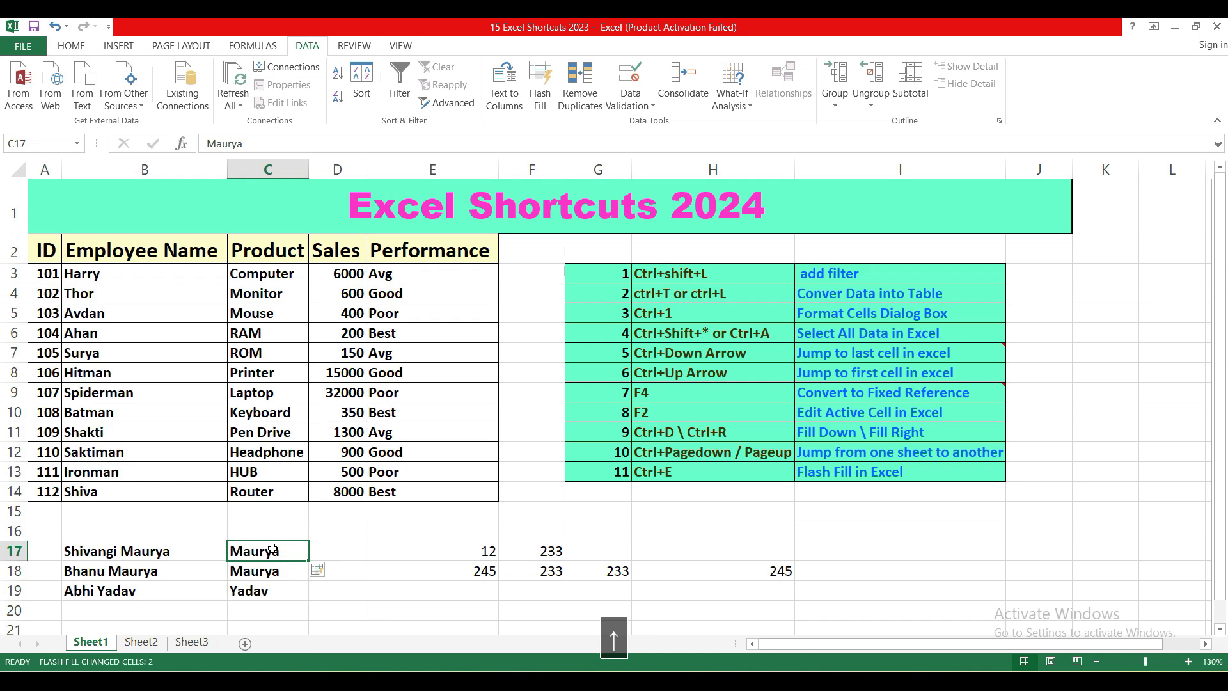